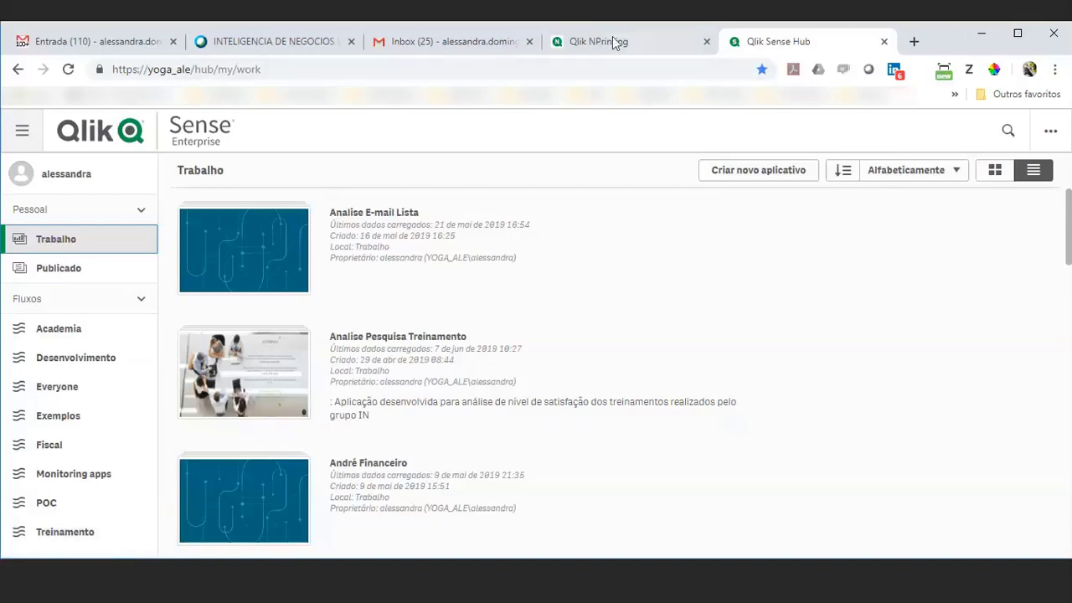
Step: Show the work apps in the Qlik Sense Hub as a grid and open the teste app
left_click(576, 40)
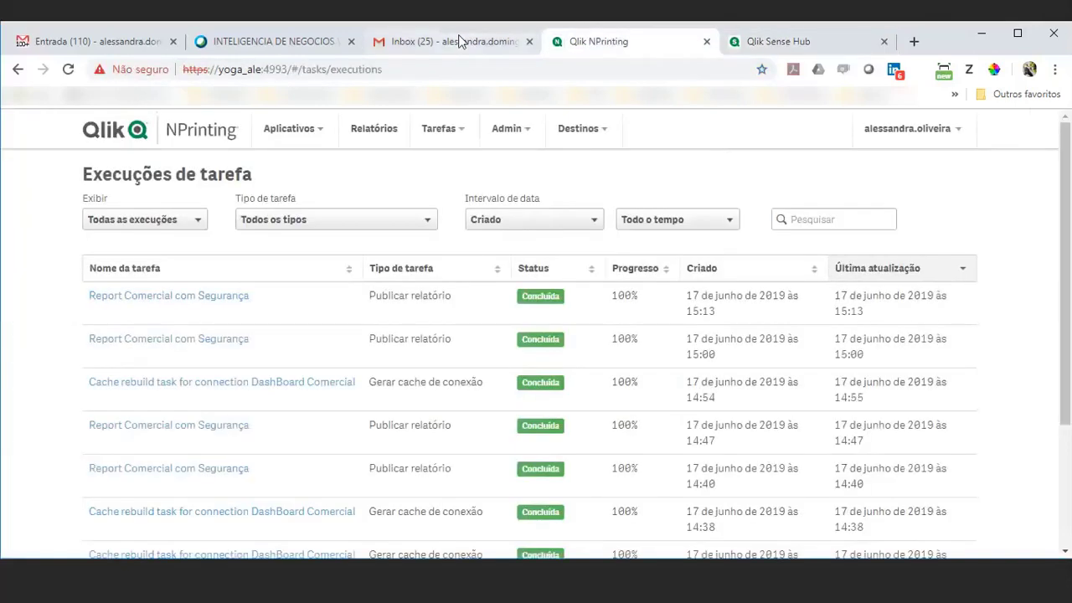
left_click(799, 41)
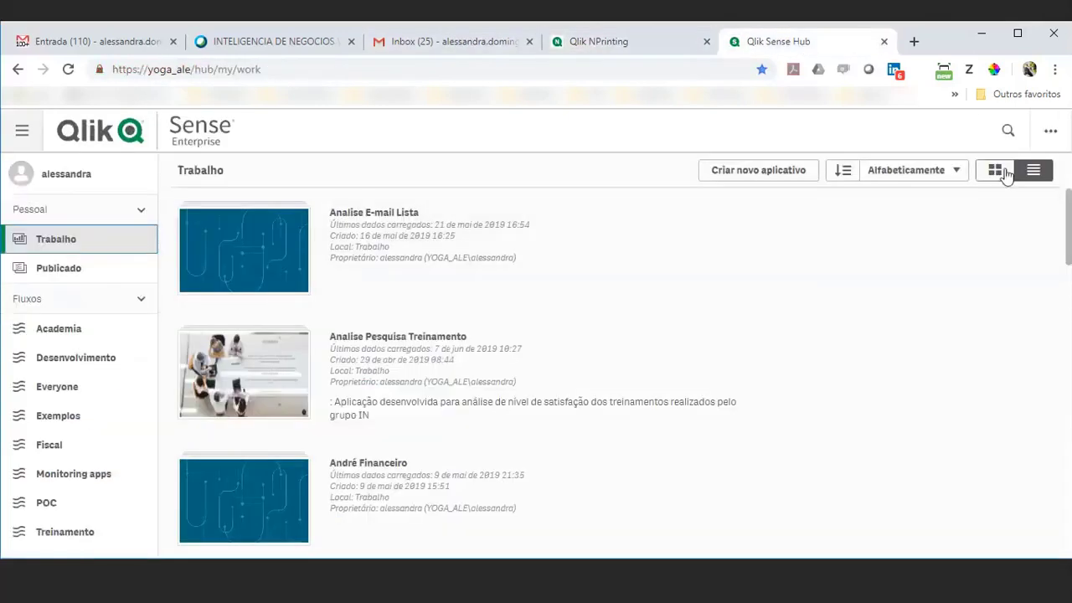
left_click(995, 170)
scroll(494, 444, "down", 2)
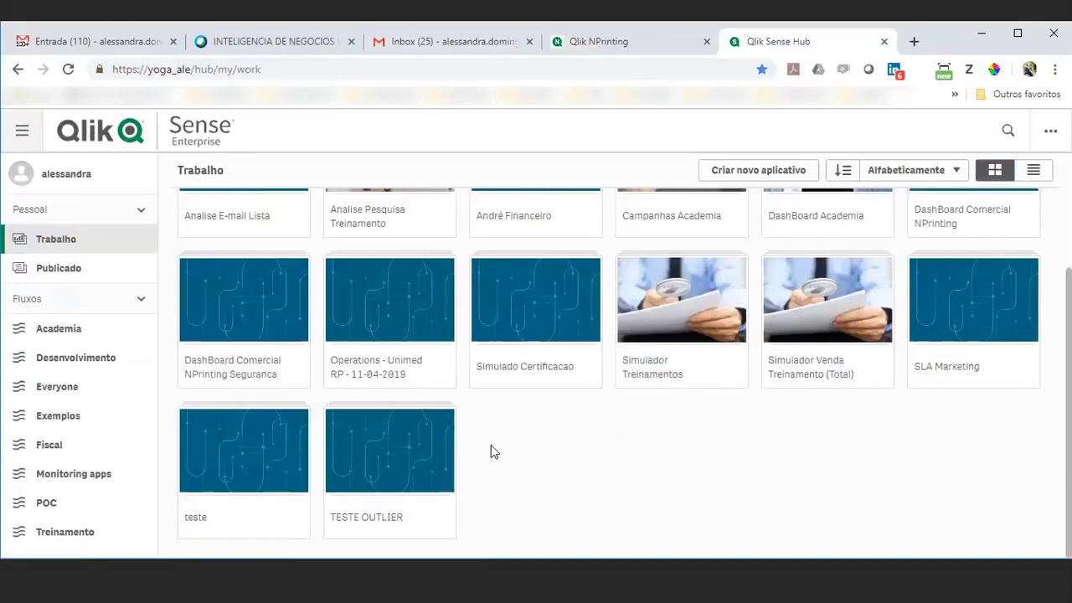
left_click(265, 455)
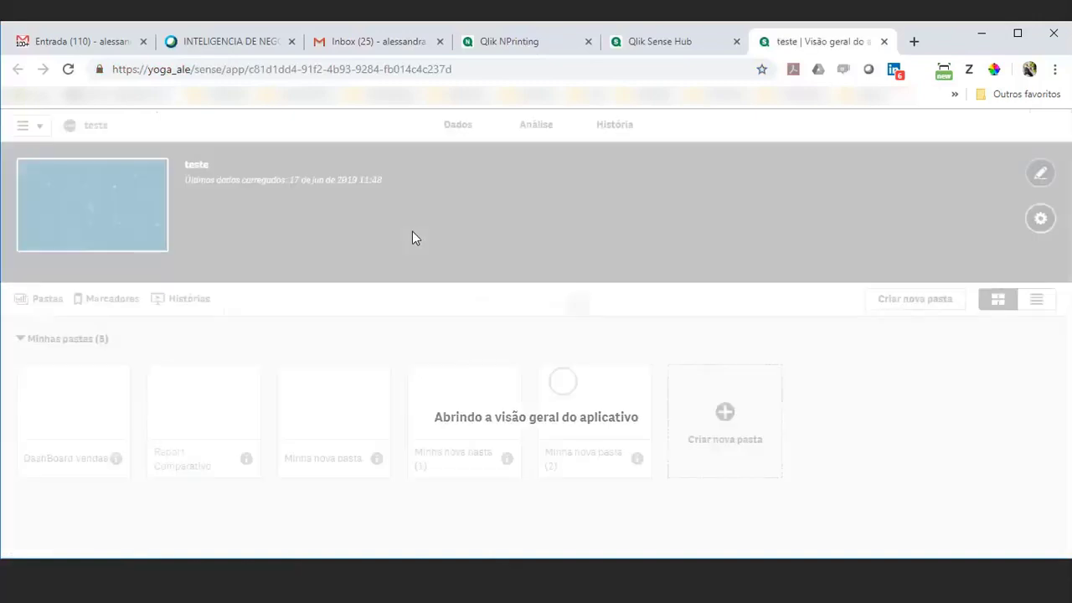
Step: Open the teste app's data load editor and display the Security script section
left_click(39, 127)
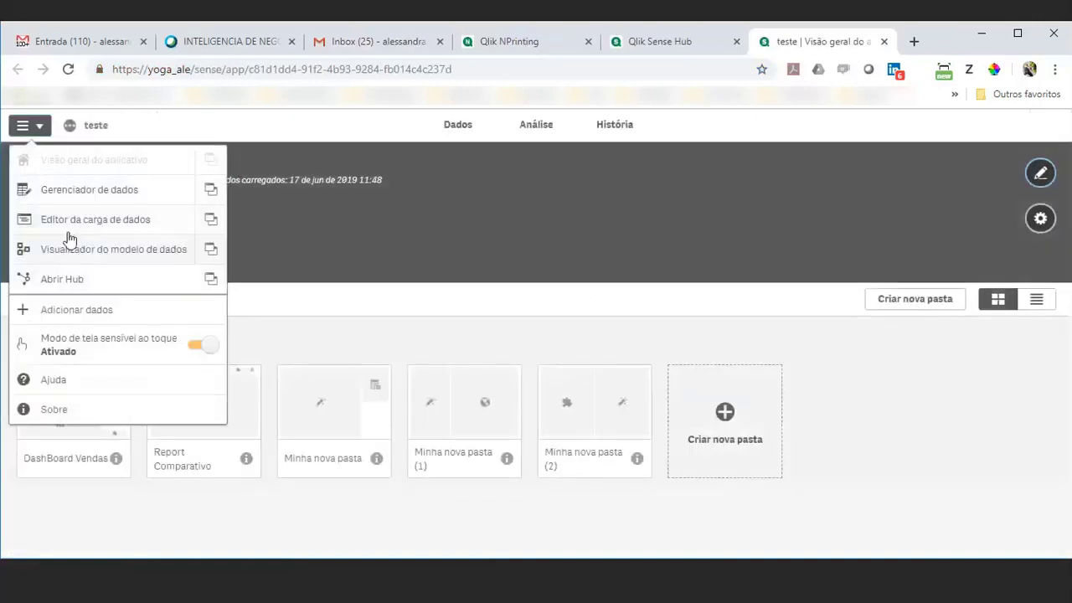
left_click(71, 216)
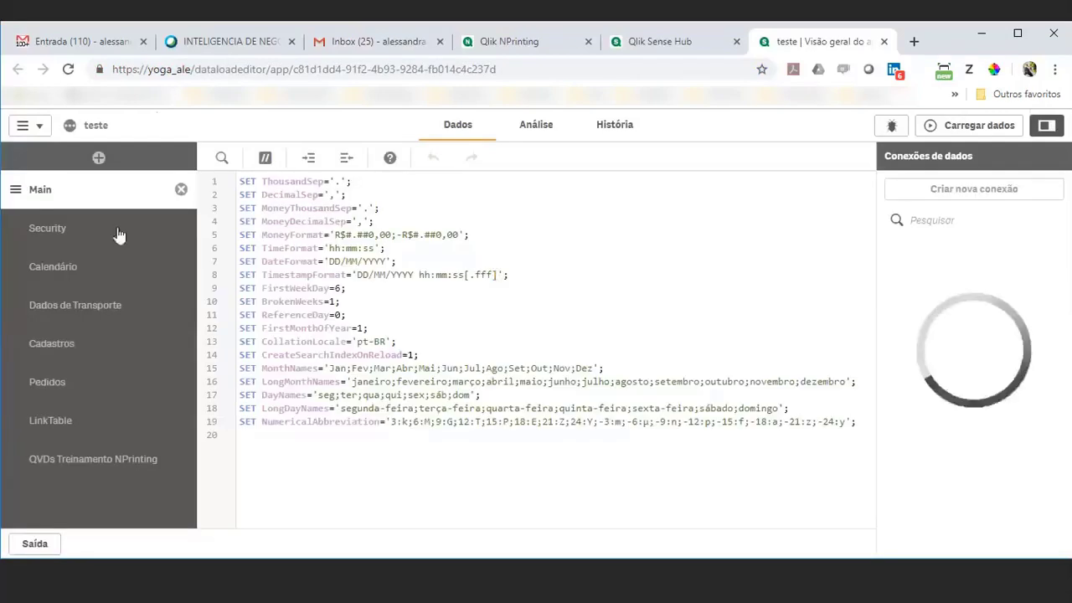
left_click(113, 228)
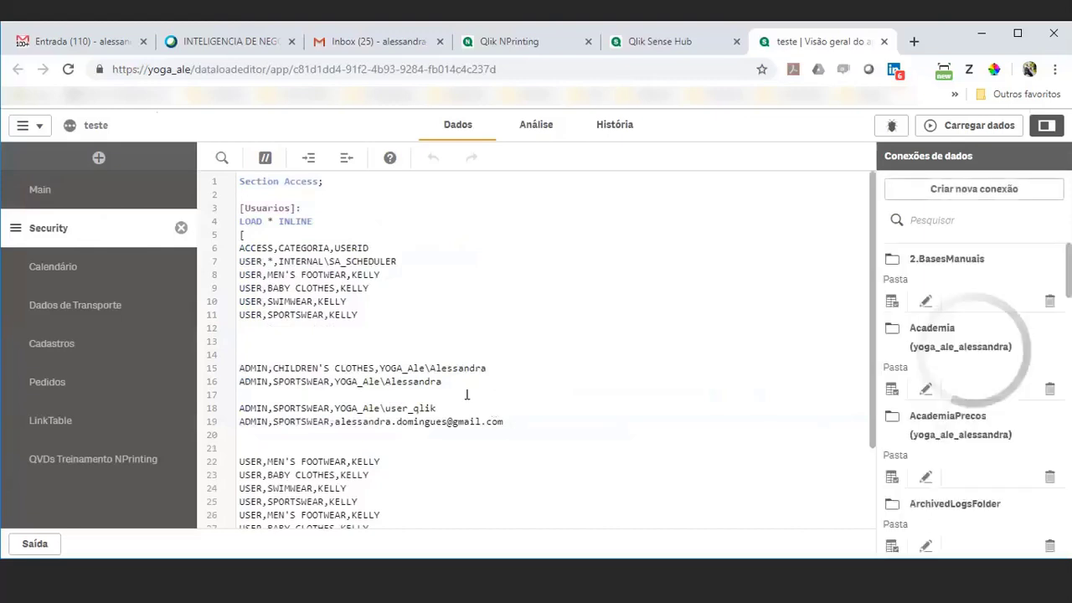
Step: Examine the Section Access inline table, checking the domain accounts and categories assigned to the ADMIN and USER rows
scroll(492, 368, "down", 3)
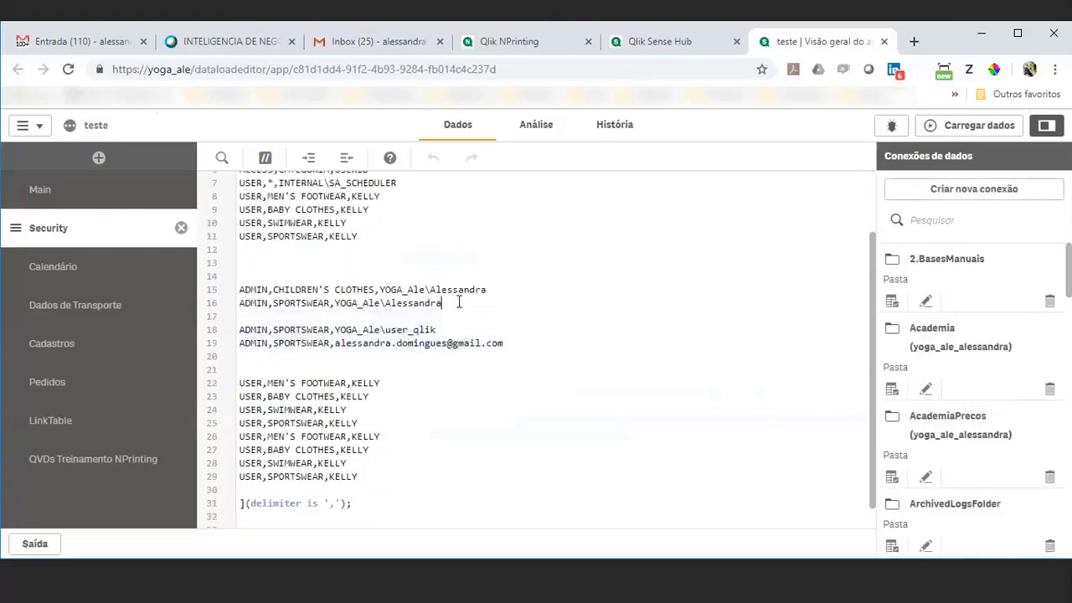
double_click(464, 289)
scroll(461, 293, "up", 3)
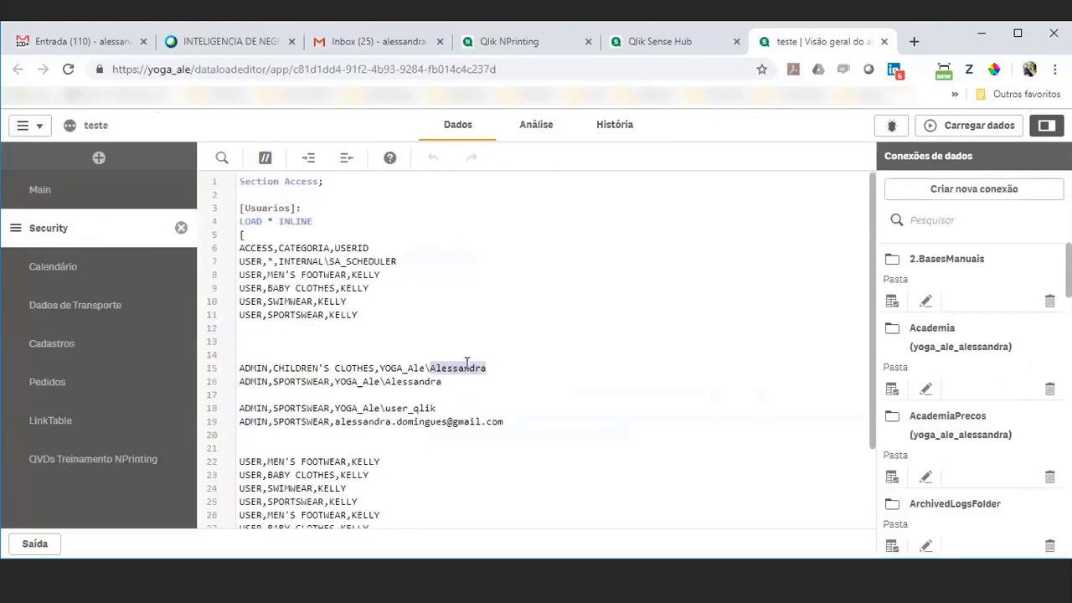
left_click_drag(494, 367, 380, 373)
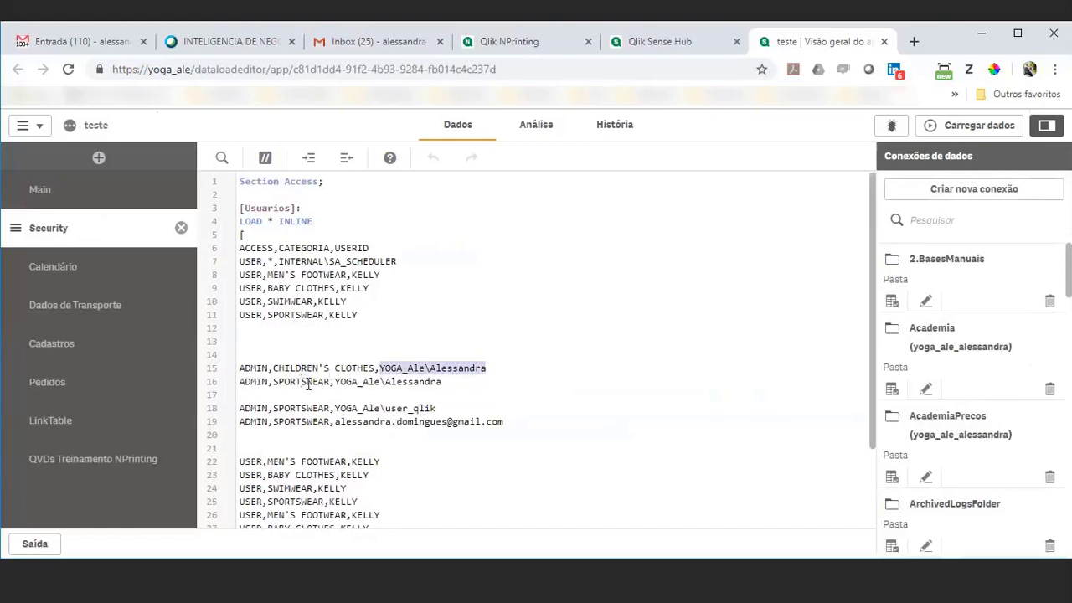
left_click(446, 408)
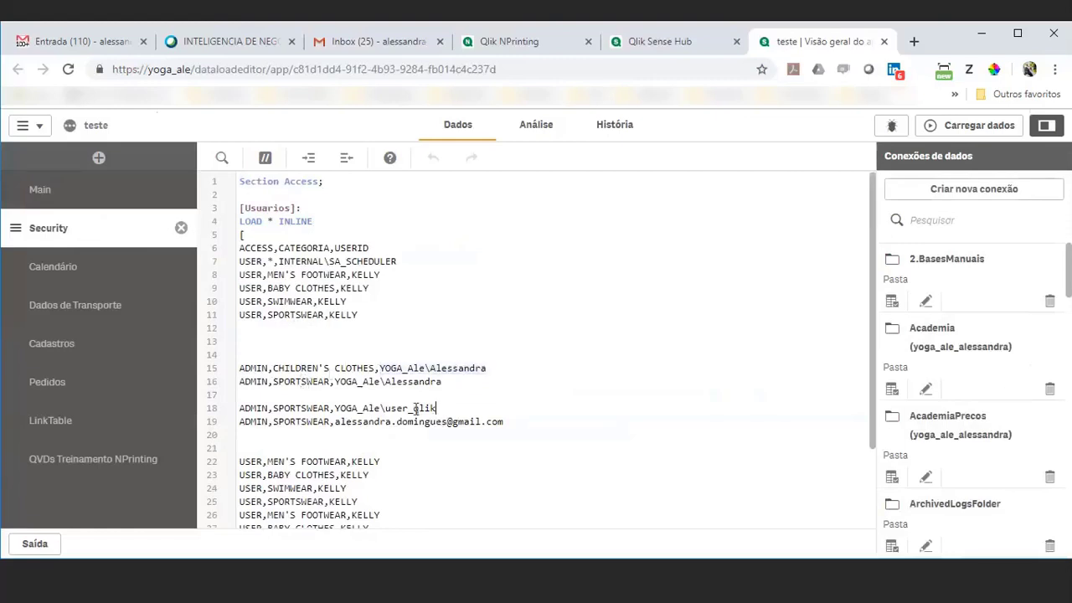
double_click(416, 408)
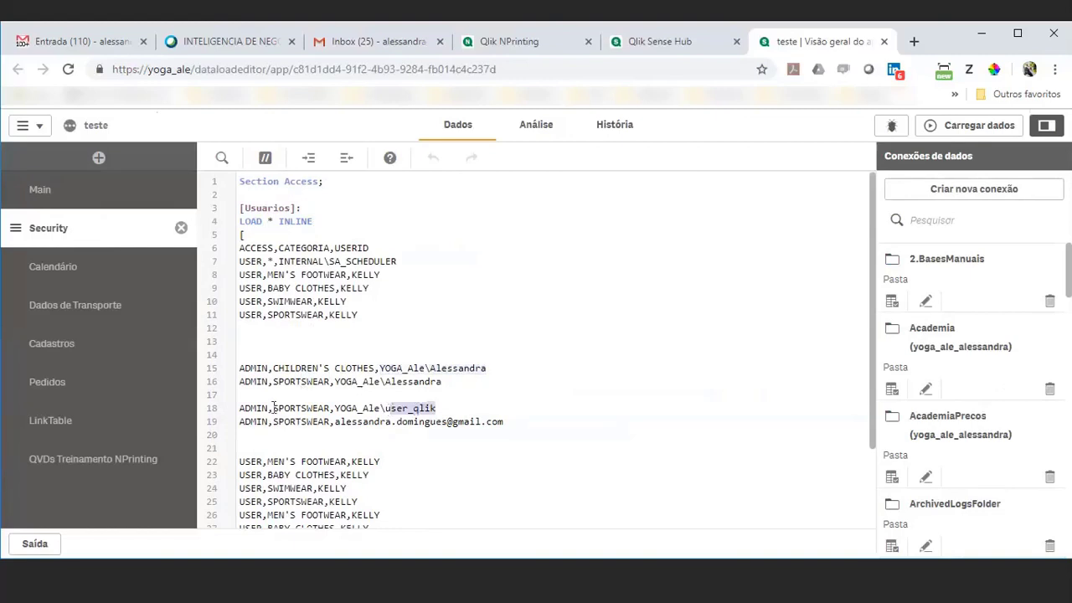
left_click_drag(273, 408, 332, 408)
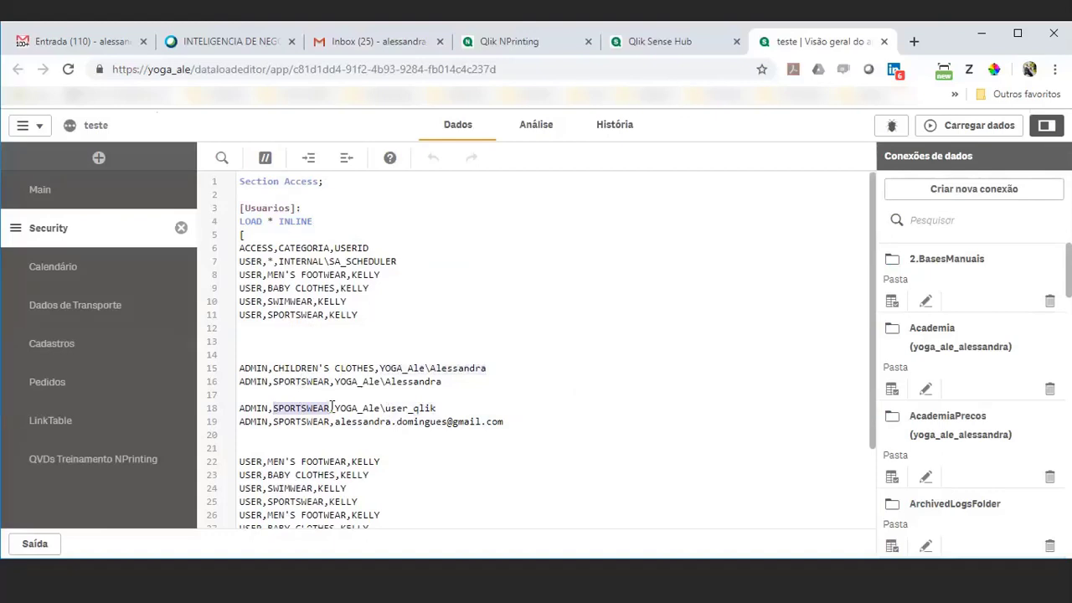
scroll(478, 359, "down", 1)
scroll(478, 359, "up", 1)
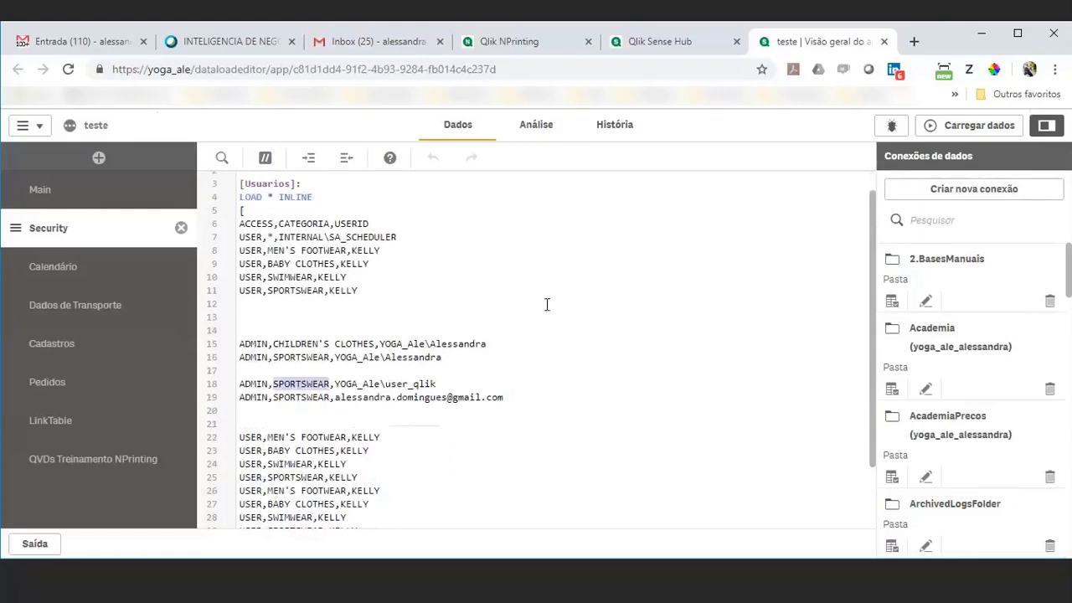
scroll(446, 367, "down", 1)
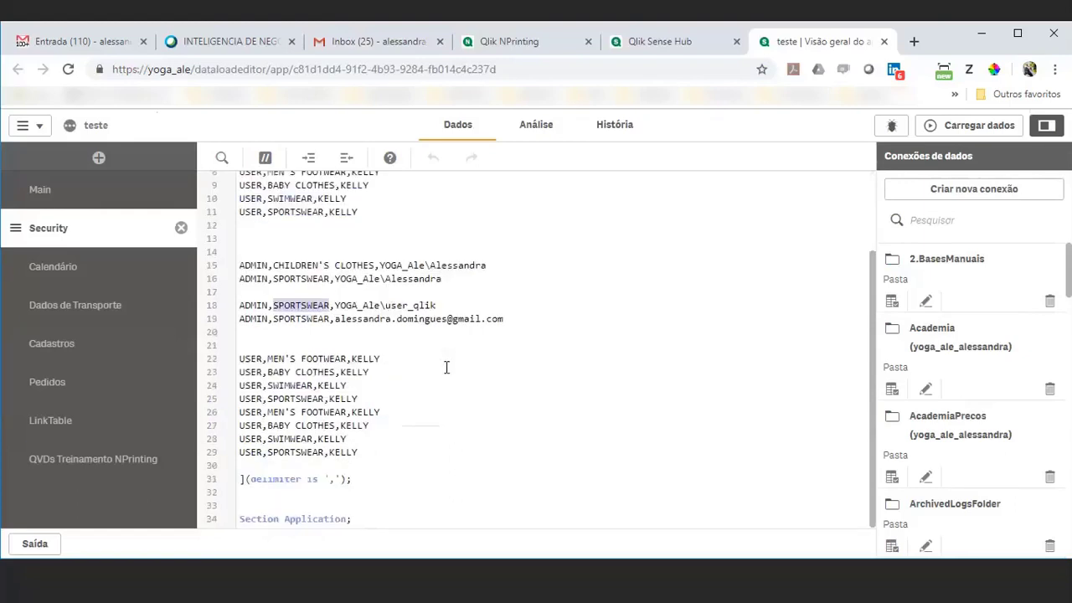
Step: Reload the teste app's data with the current script and close the load progress window
scroll(447, 366, "up", 2)
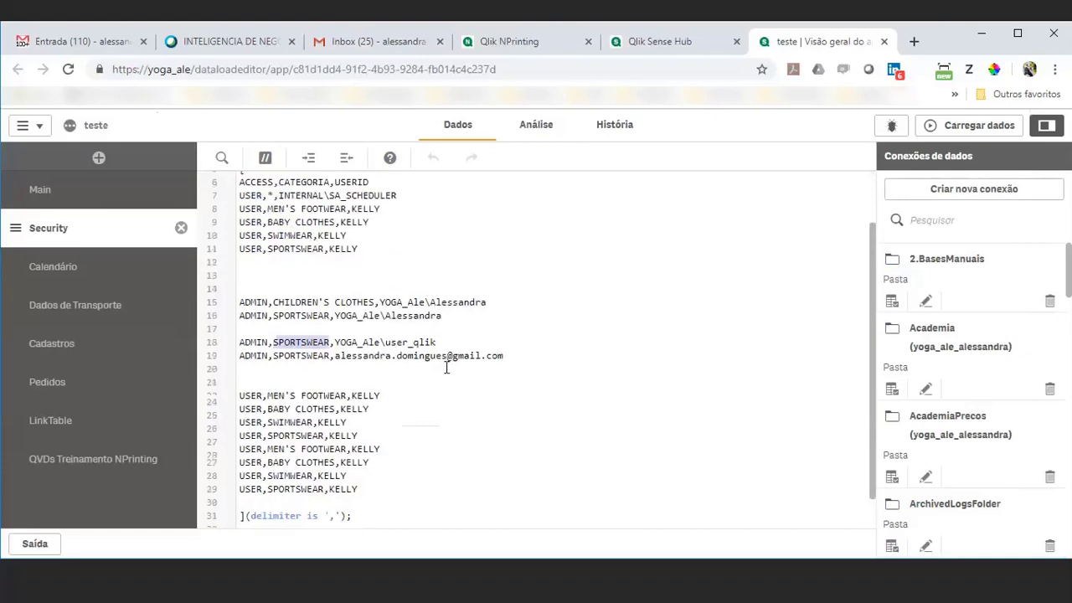
left_click(962, 127)
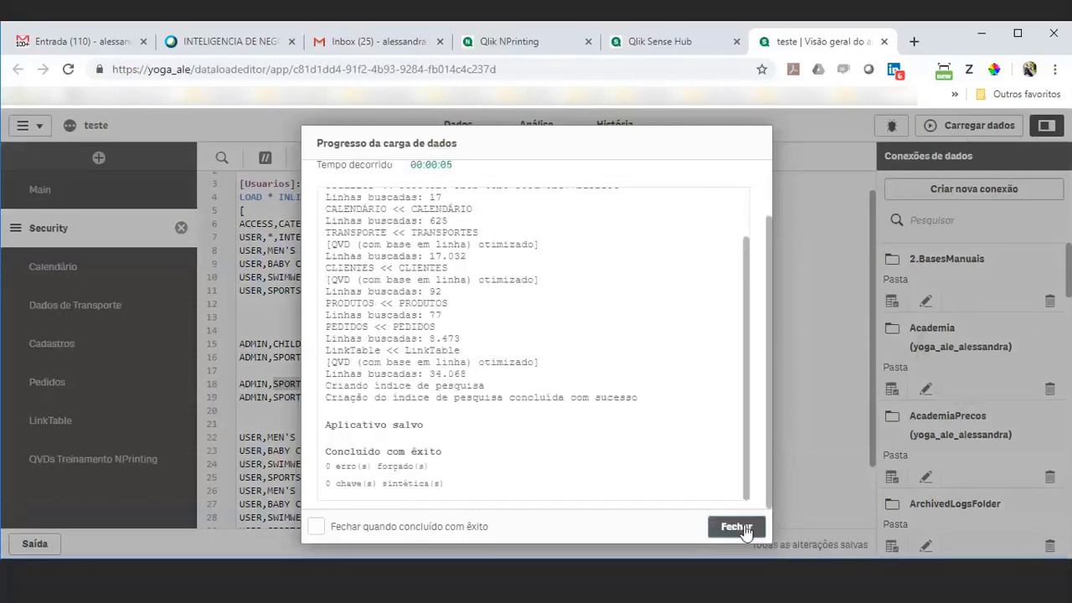
left_click(737, 526)
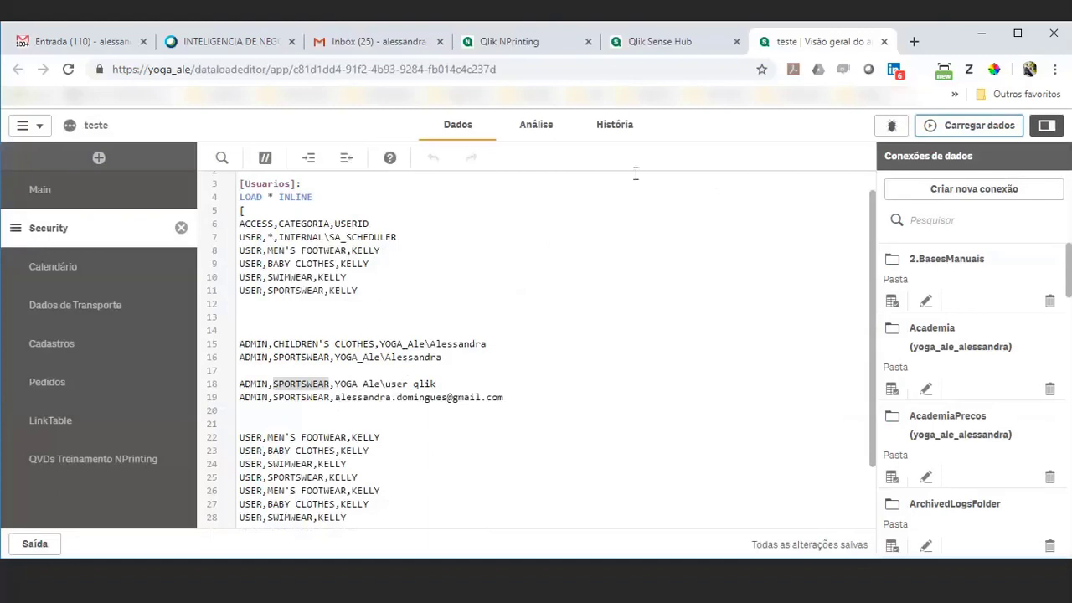
Step: Switch to Qlik NPrinting and open the first user's record from the user administration list
left_click(508, 48)
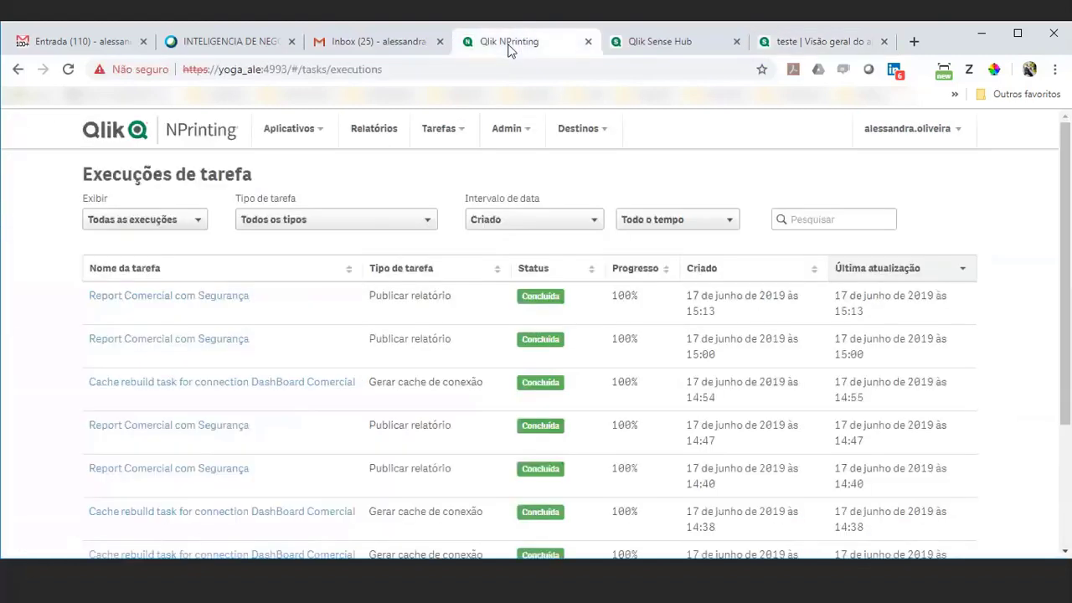
left_click(521, 131)
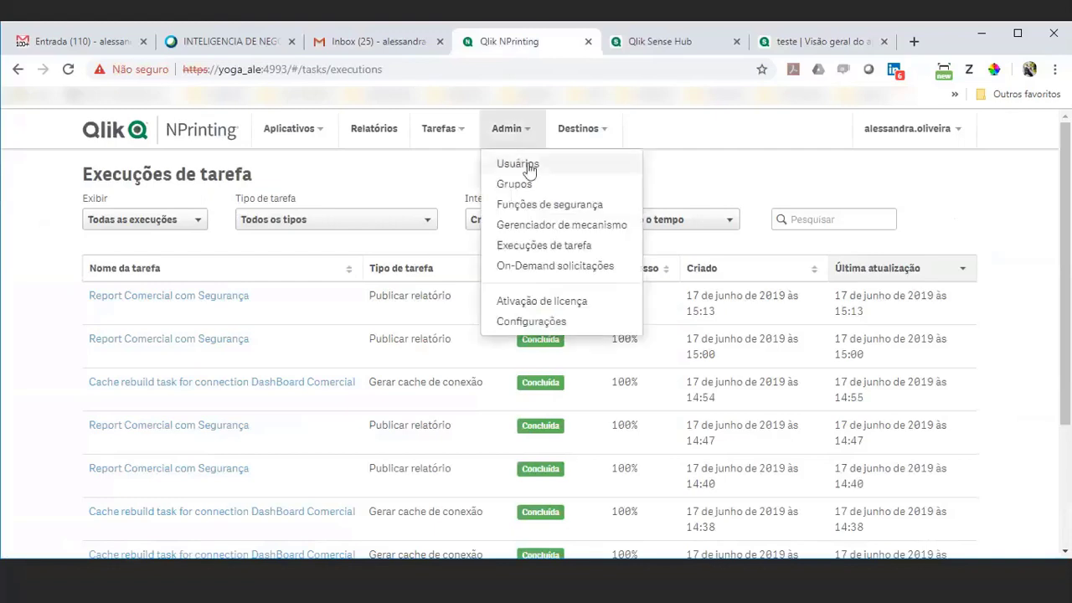
left_click(529, 165)
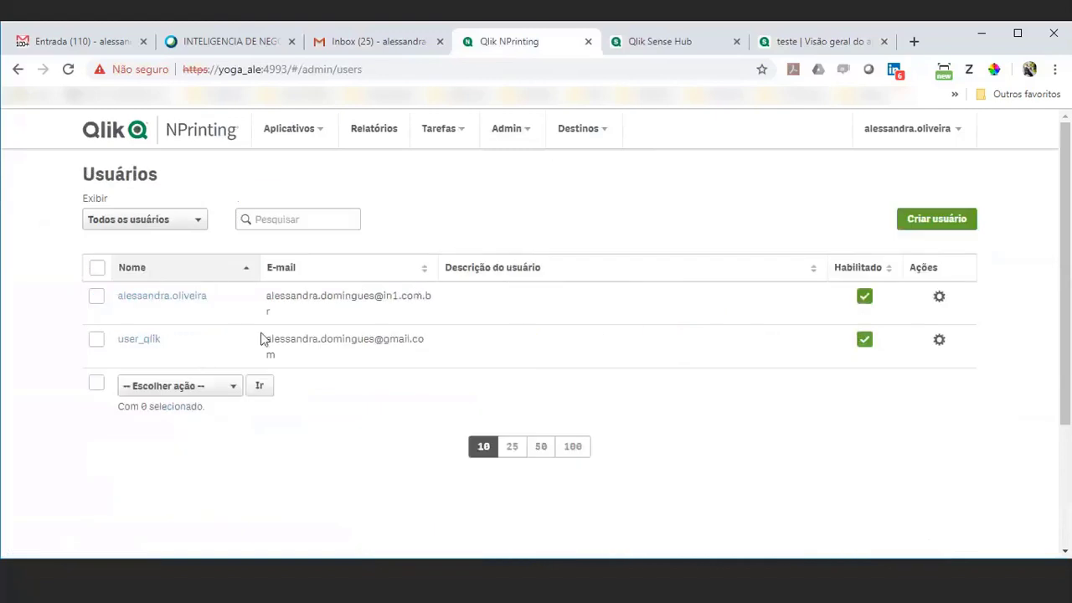
left_click(185, 298)
Step: Review the user's e-mail, name and domain account fields without changing them
scroll(520, 251, "down", 2)
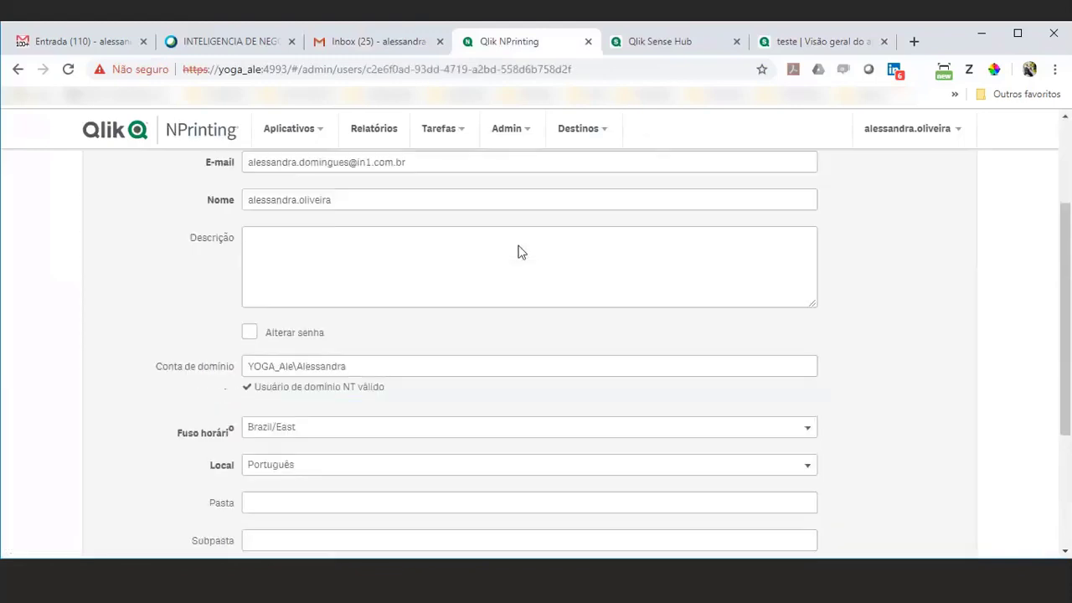
scroll(452, 197, "up", 1)
left_click(431, 240)
left_click_drag(431, 240, 244, 239)
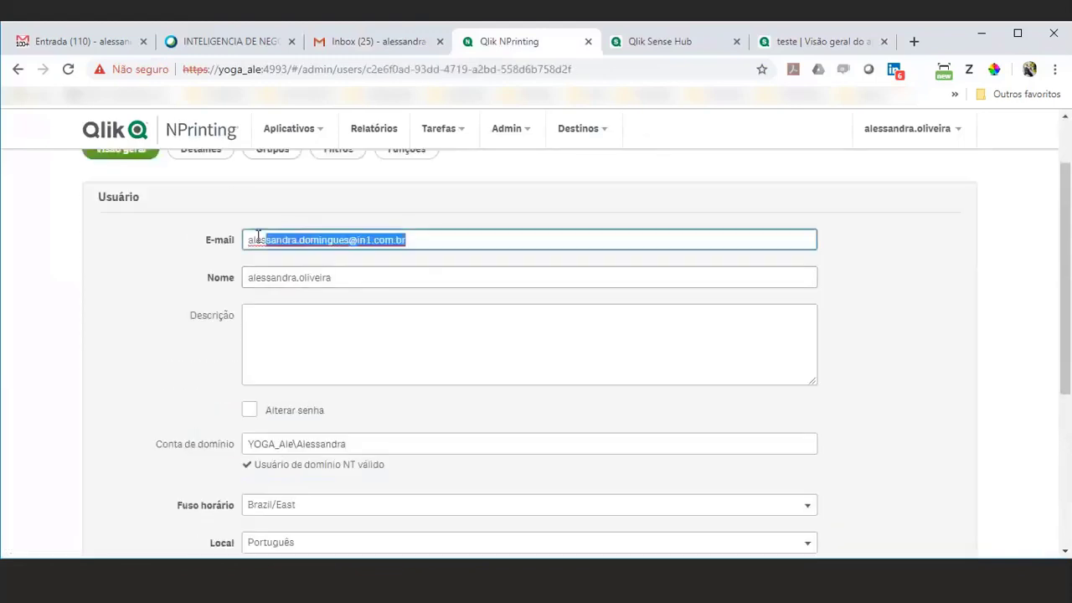
left_click(436, 241)
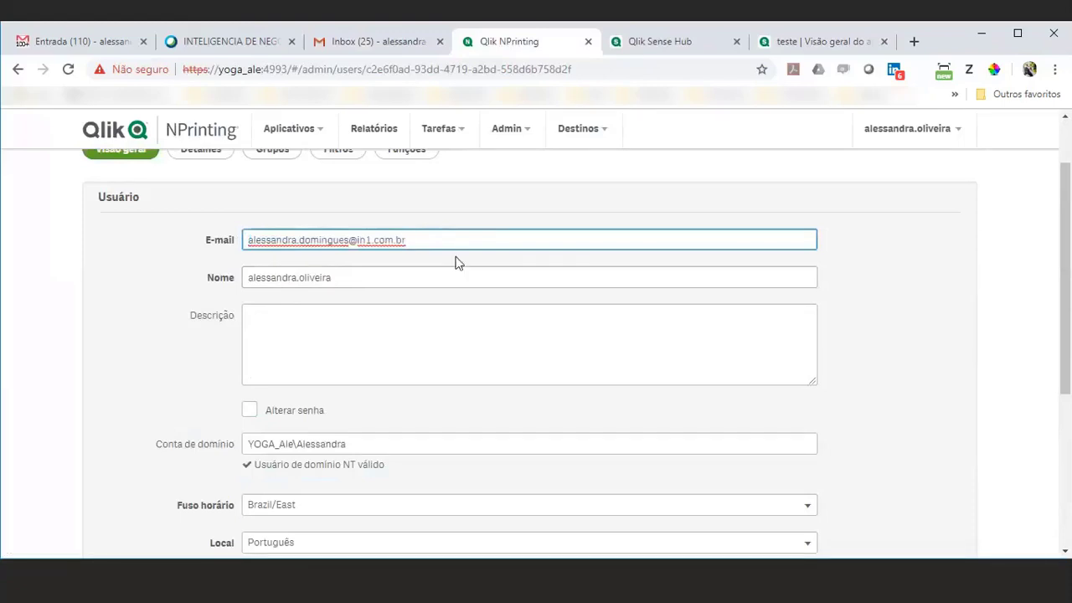
left_click_drag(346, 279, 216, 283)
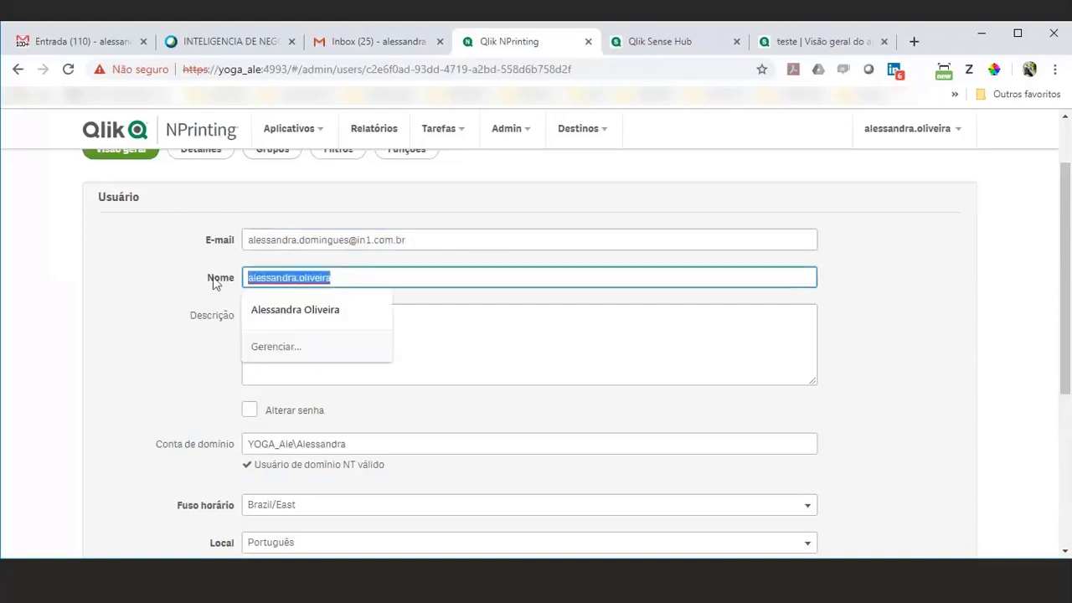
left_click(863, 280)
scroll(864, 283, "down", 2)
scroll(864, 283, "down", 1)
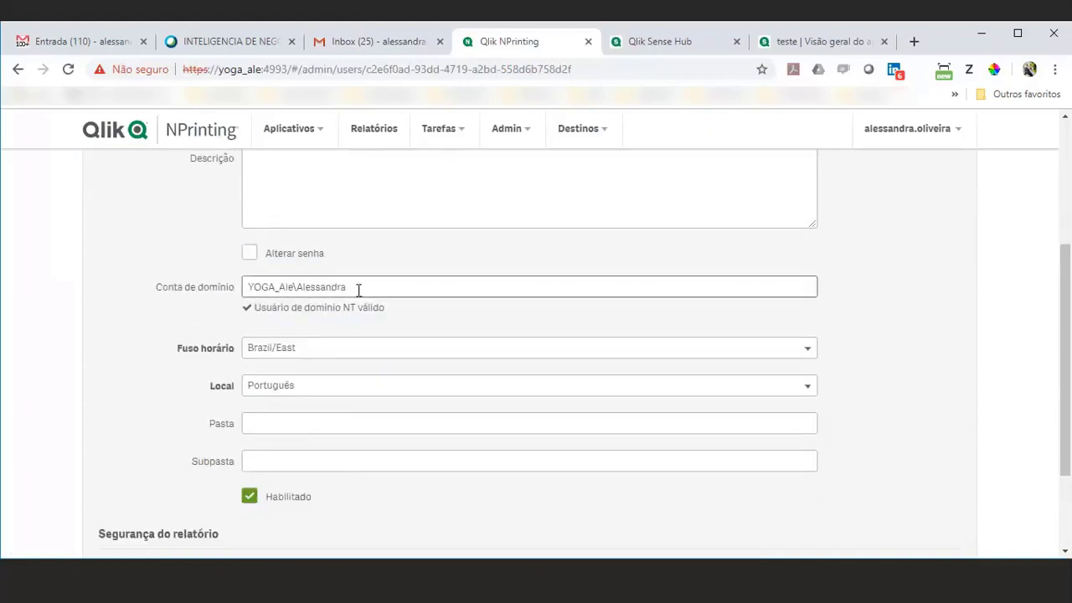
Step: Switch back to the teste app's script and check the matching domain account in the CHILDREN'S CLOTHES row
left_click(660, 41)
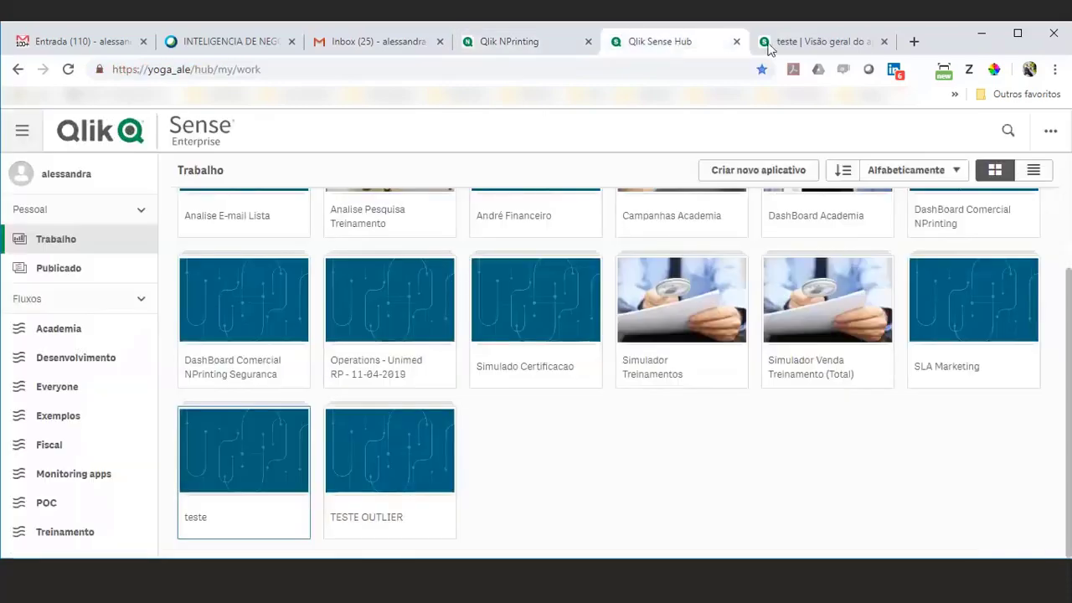
left_click(820, 41)
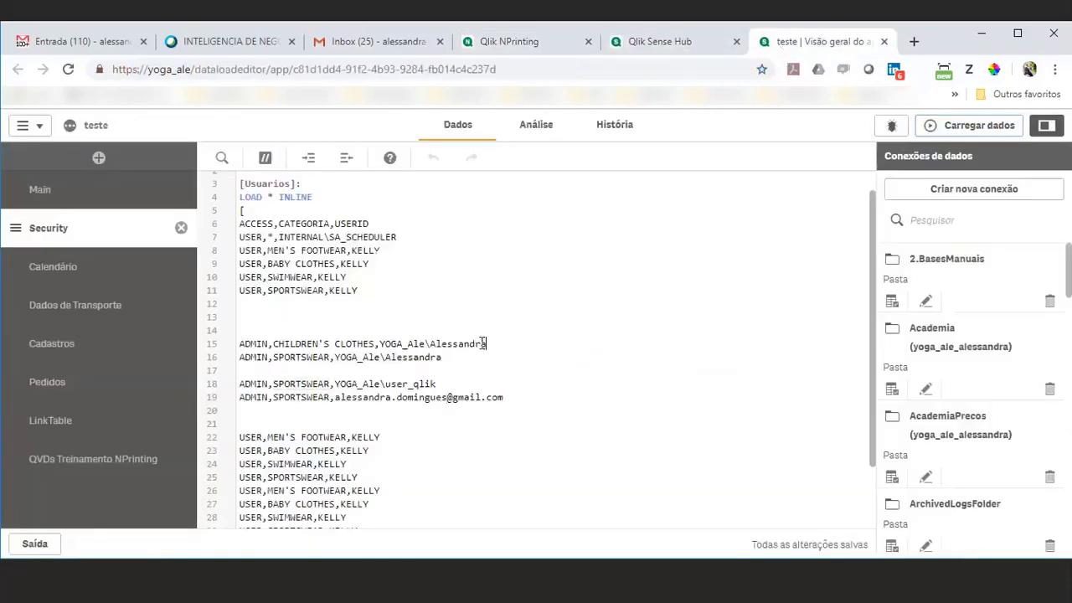
left_click_drag(486, 343, 374, 343)
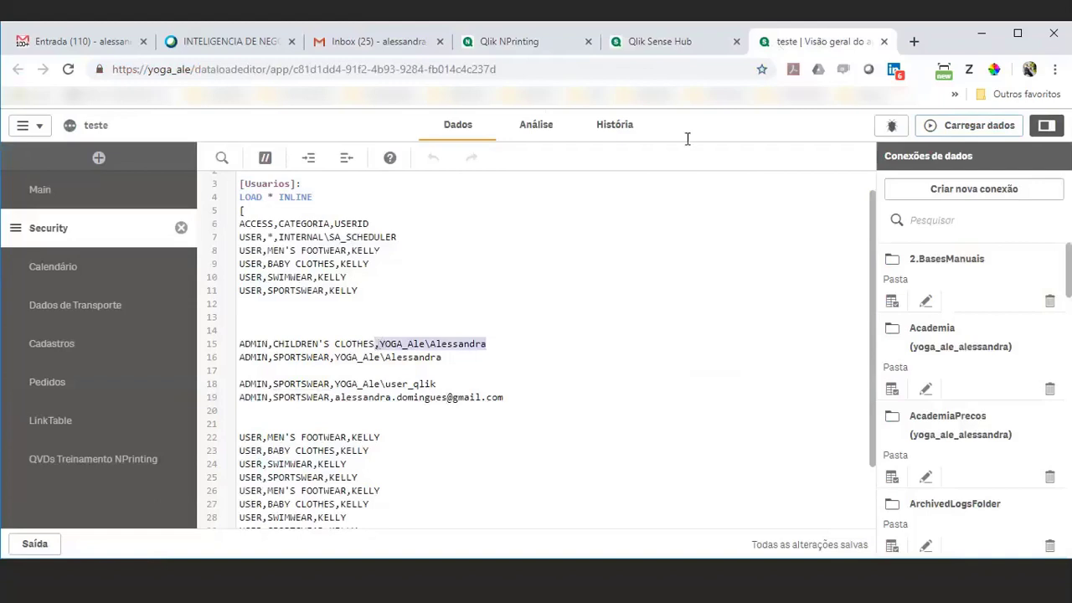
Step: Return to the open NPrinting user record and view the roles assigned to that user
left_click(698, 44)
left_click(509, 44)
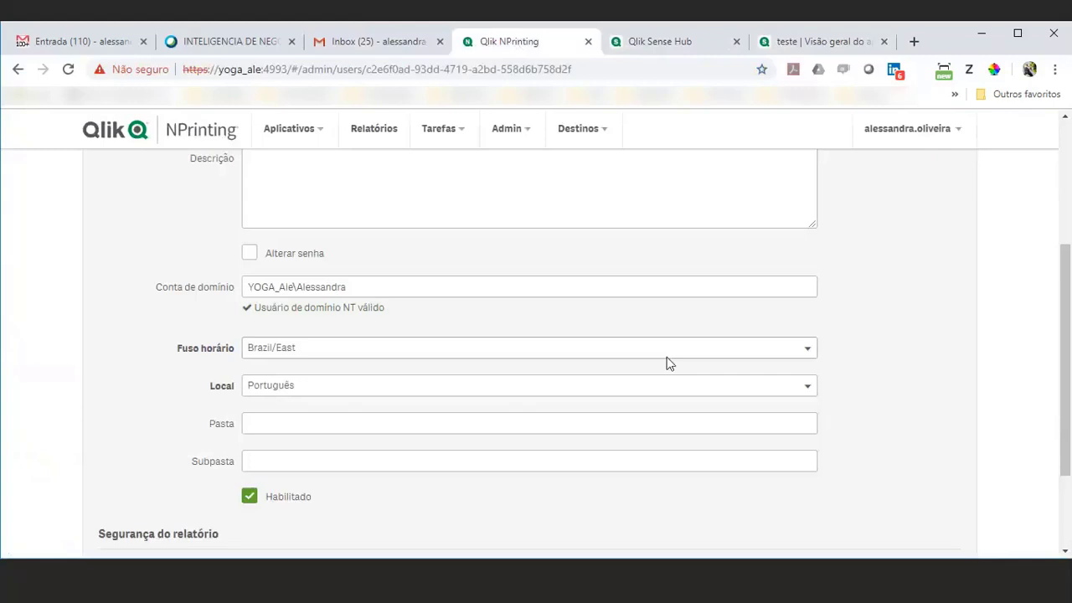
scroll(667, 361, "up", 5)
left_click(410, 230)
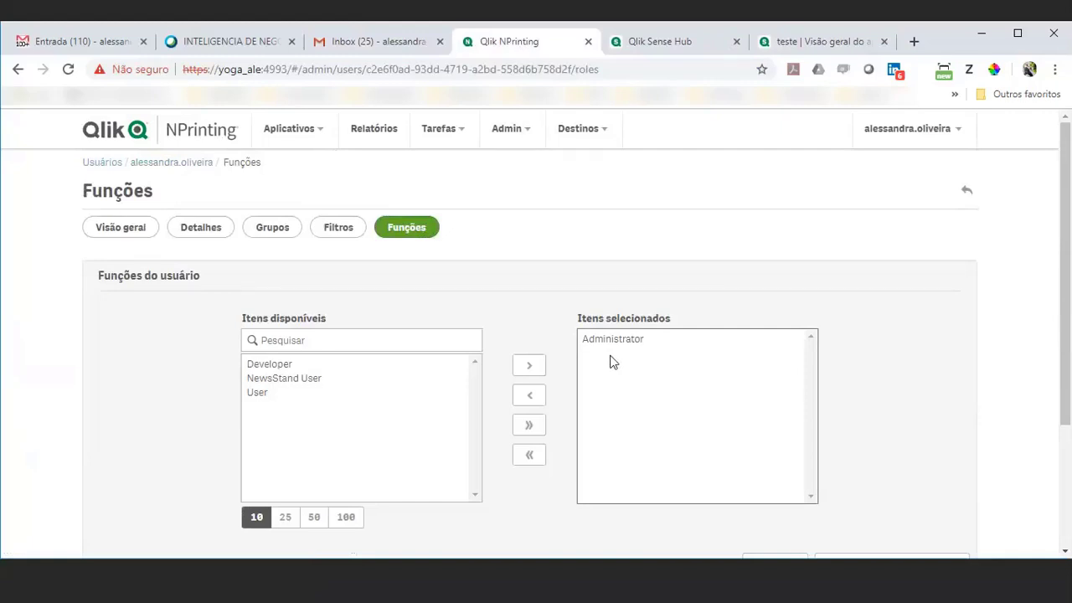
Step: Open the user_qlik record from the NPrinting user list and review its e-mail and domain account
left_click(514, 130)
left_click(527, 165)
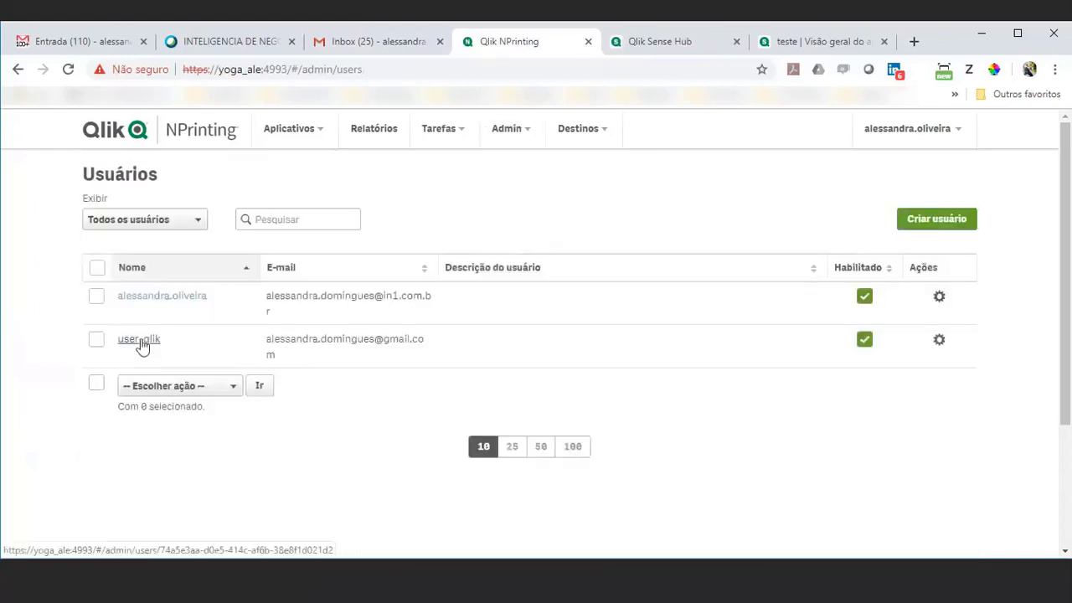
left_click(139, 340)
left_click(393, 317)
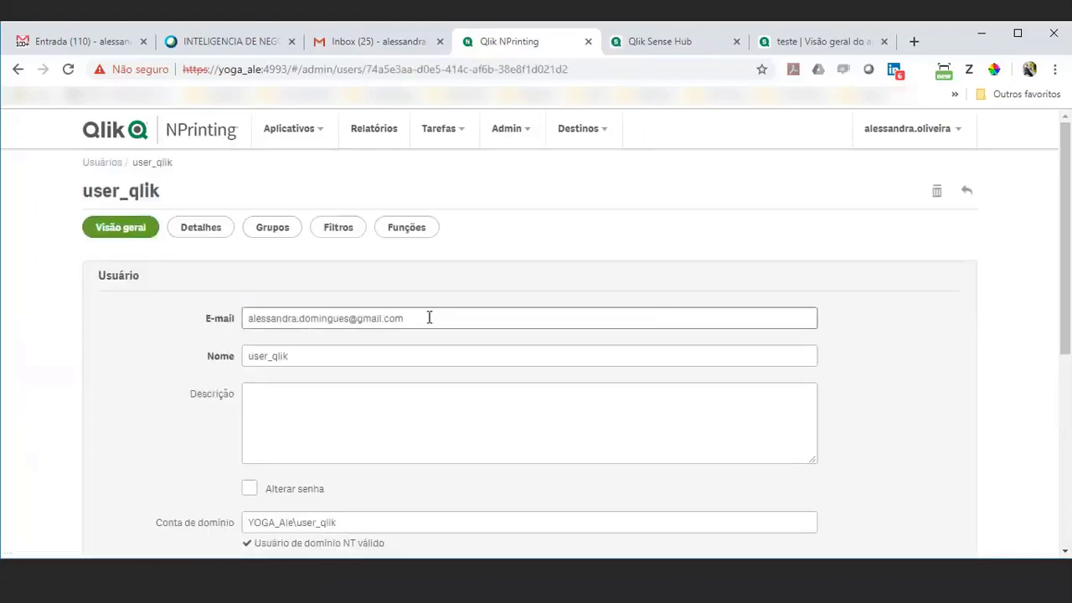
left_click_drag(403, 318, 241, 324)
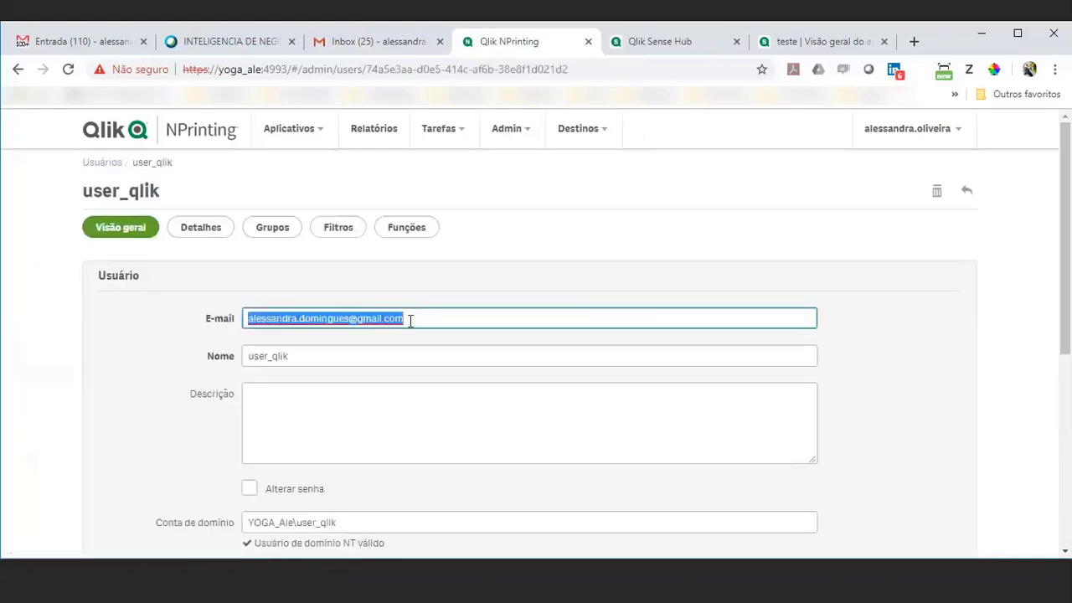
scroll(418, 320, "down", 2)
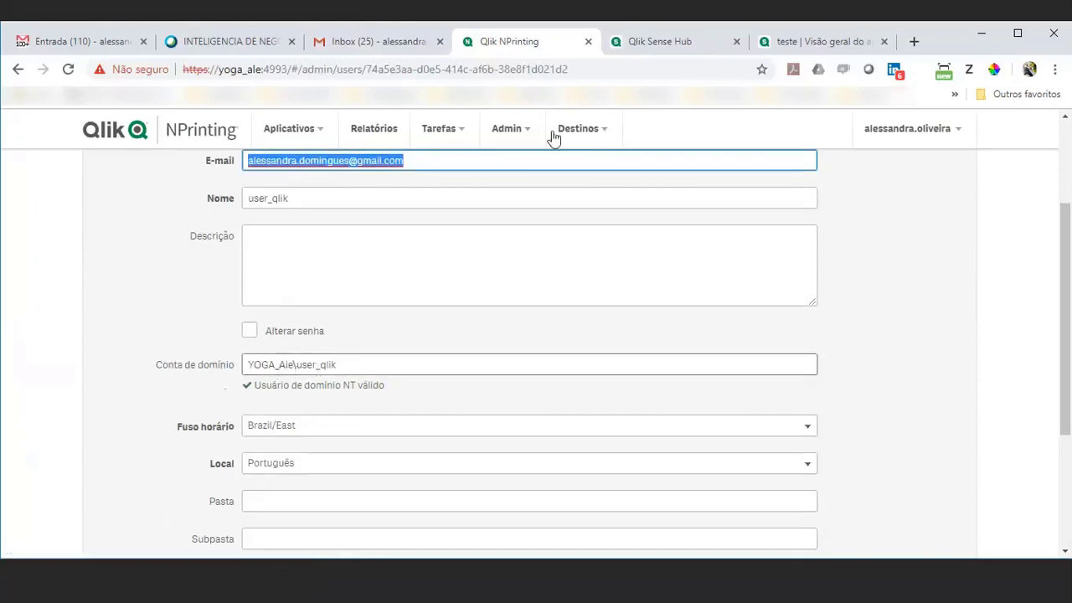
Step: Switch to the teste app's Security script and check the user_qlik domain account in its ADMIN SPORTSWEAR row
scroll(551, 137, "down", 1)
left_click(793, 42)
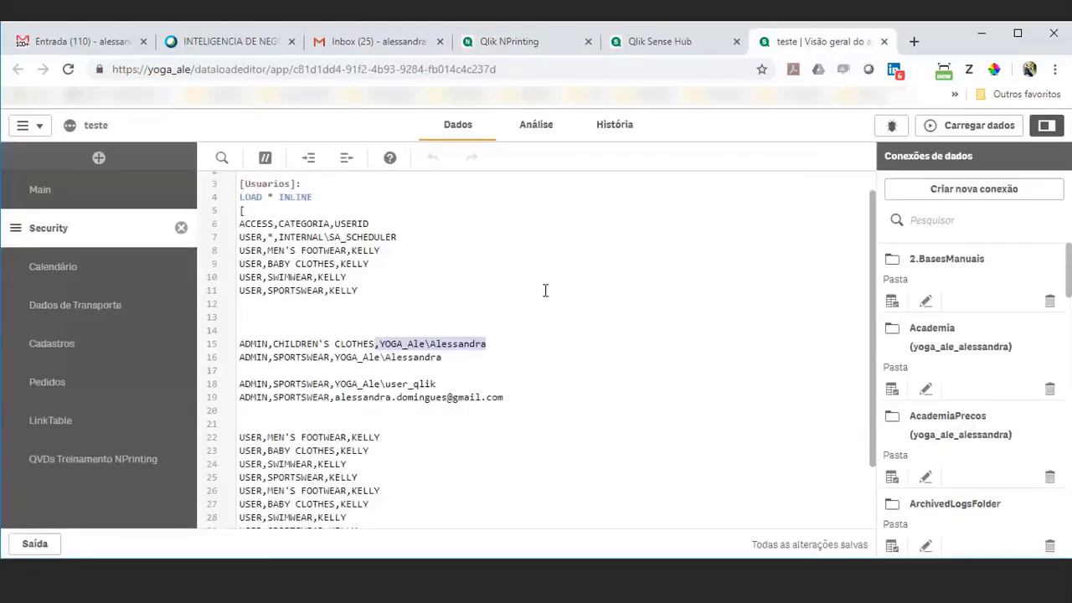
left_click(556, 316)
left_click_drag(443, 383, 238, 385)
left_click(443, 383)
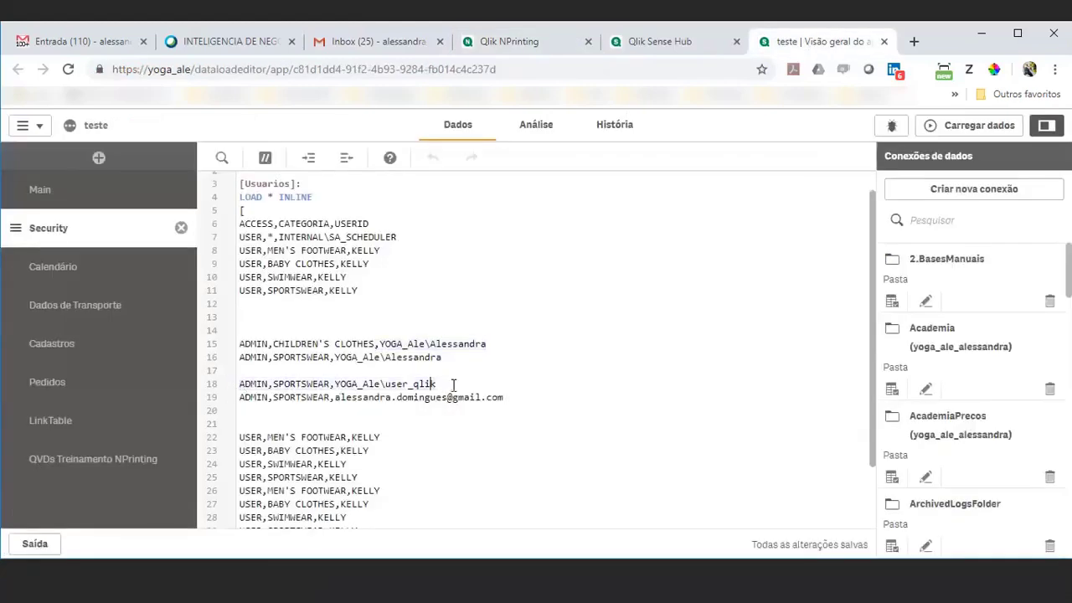
left_click_drag(436, 383, 385, 383)
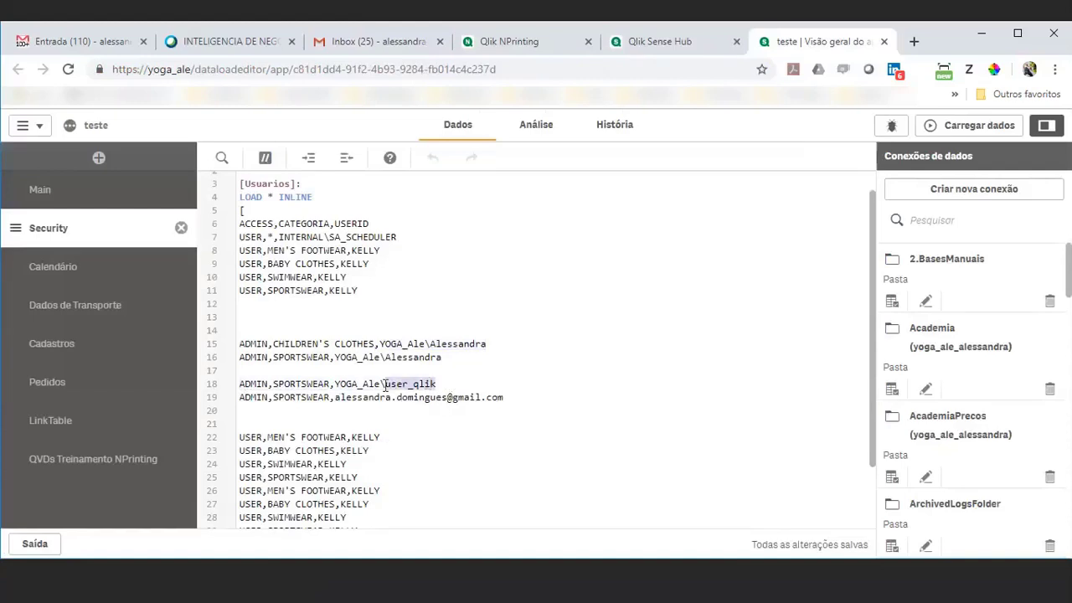
Step: Compare the user_qlik record in NPrinting with the script's SPORTSWEAR category and the domain name in the CHILDREN'S CLOTHES row
left_click(536, 46)
left_click(483, 315)
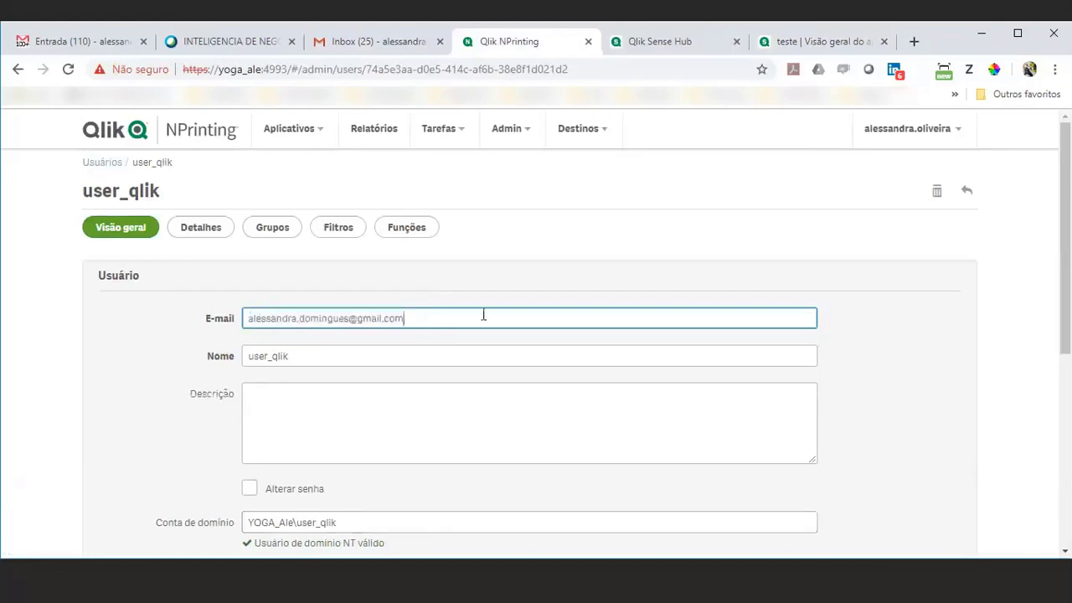
left_click(801, 46)
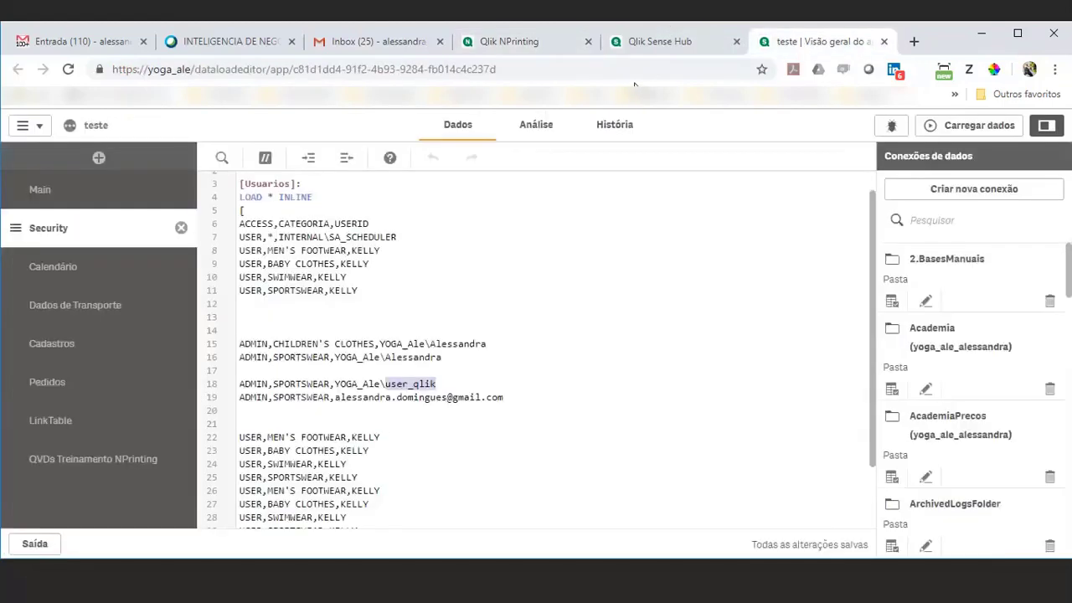
double_click(303, 385)
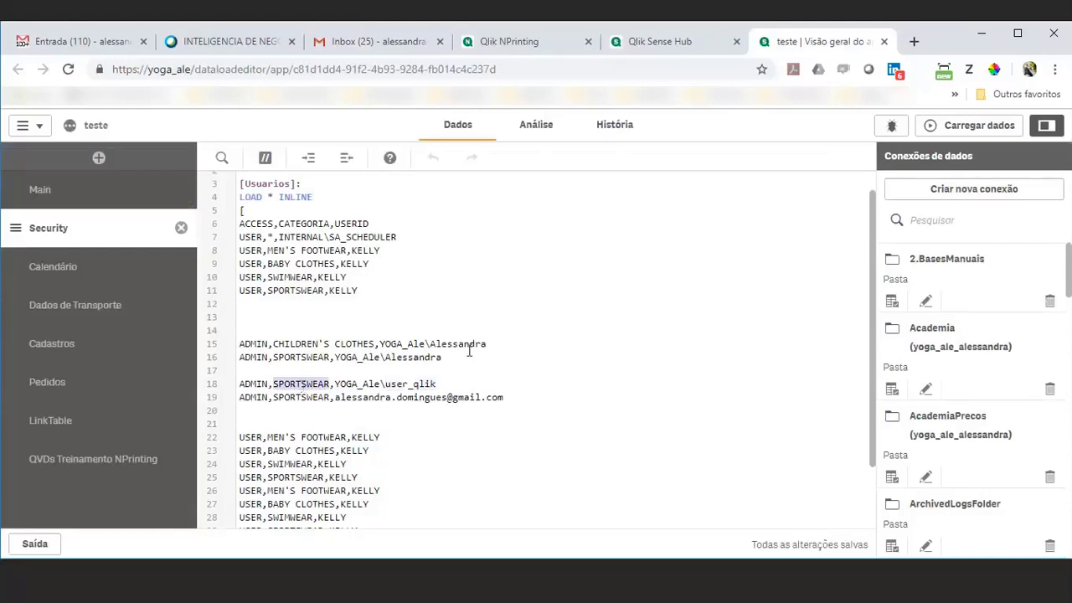
double_click(414, 344)
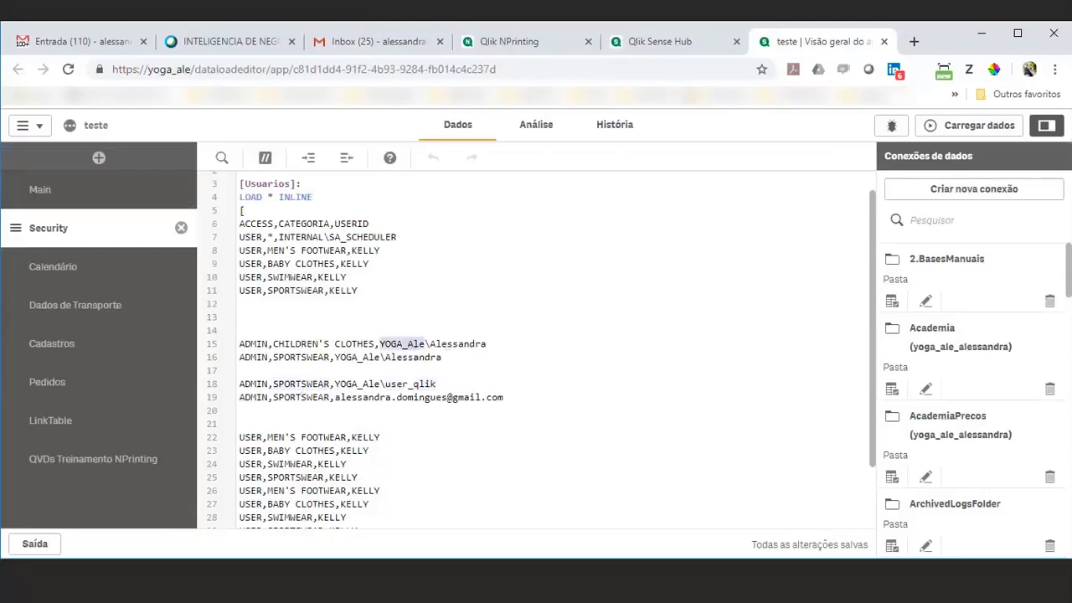
Step: Open the administrator's own record from the NPrinting user list and review its e-mail address
left_click(536, 46)
left_click(506, 128)
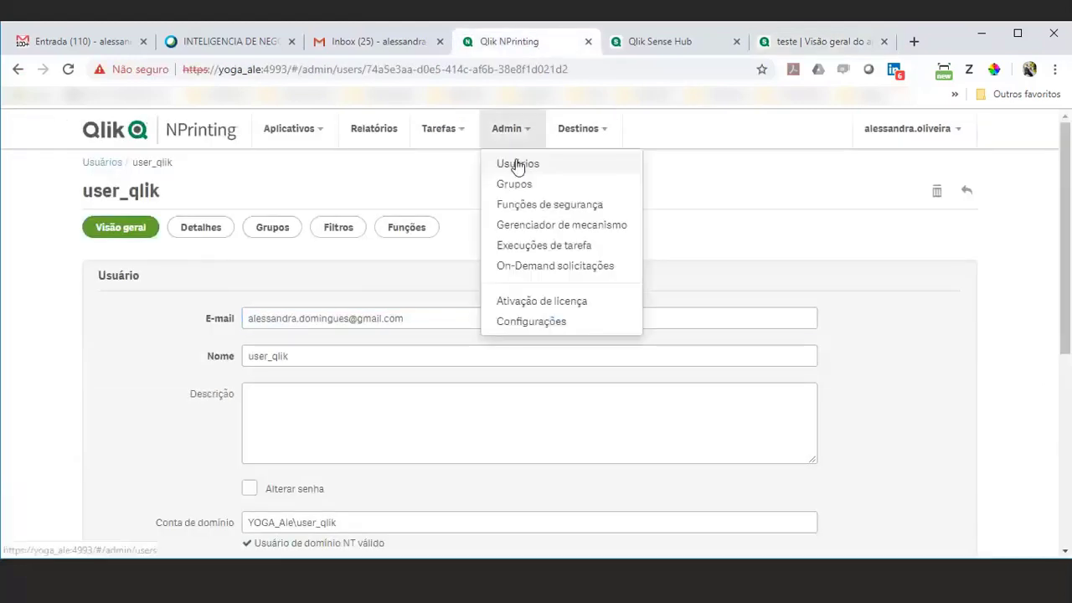
left_click(514, 162)
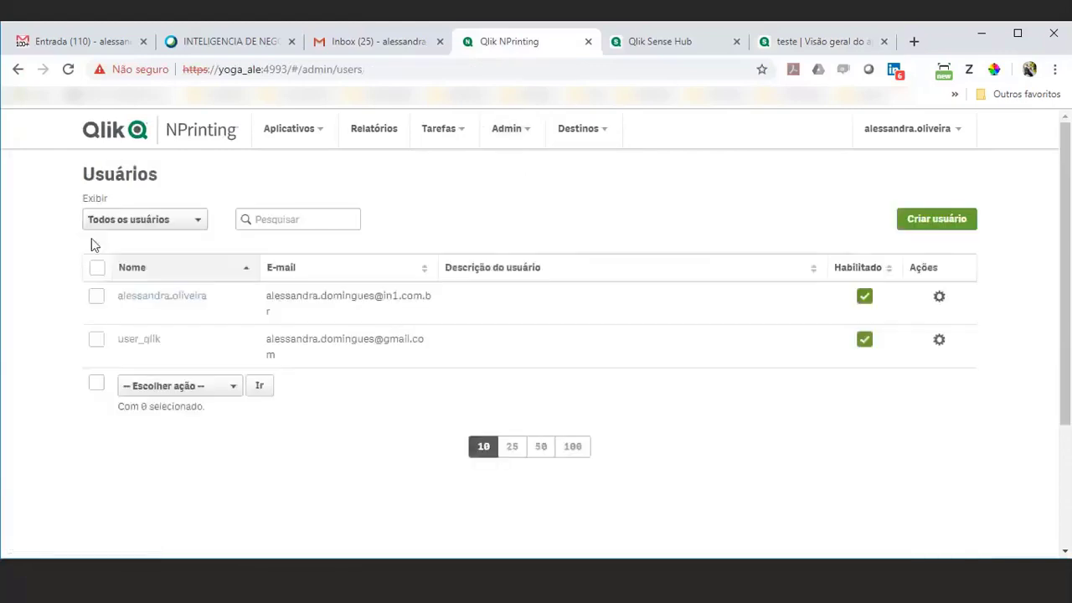
left_click(191, 300)
left_click_drag(406, 318, 206, 318)
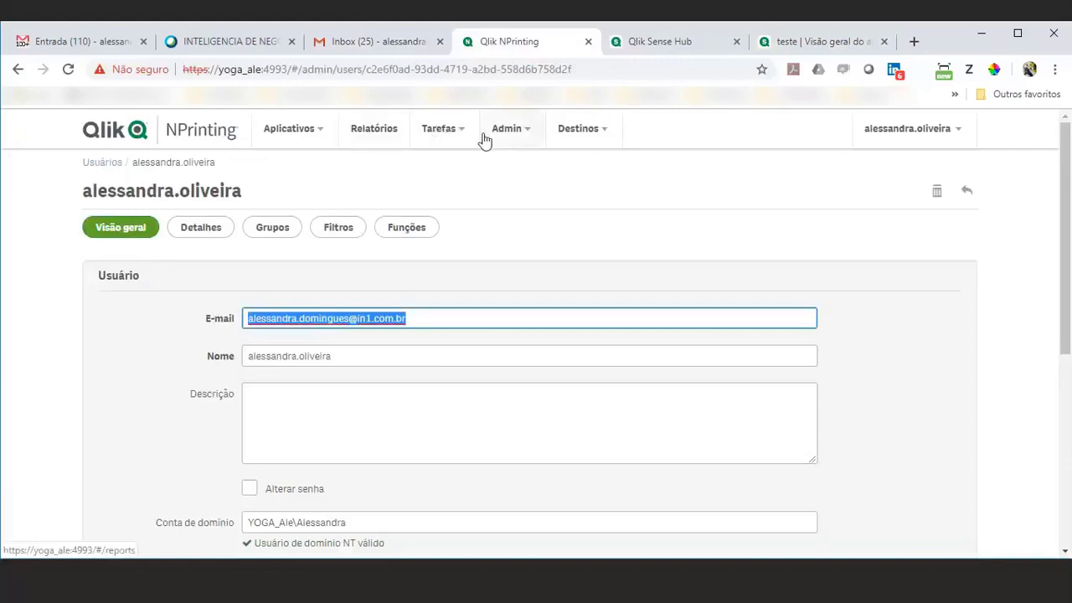
Step: Open the DashBoarc Comercial report from the NPrinting report list and review its settings
left_click(385, 139)
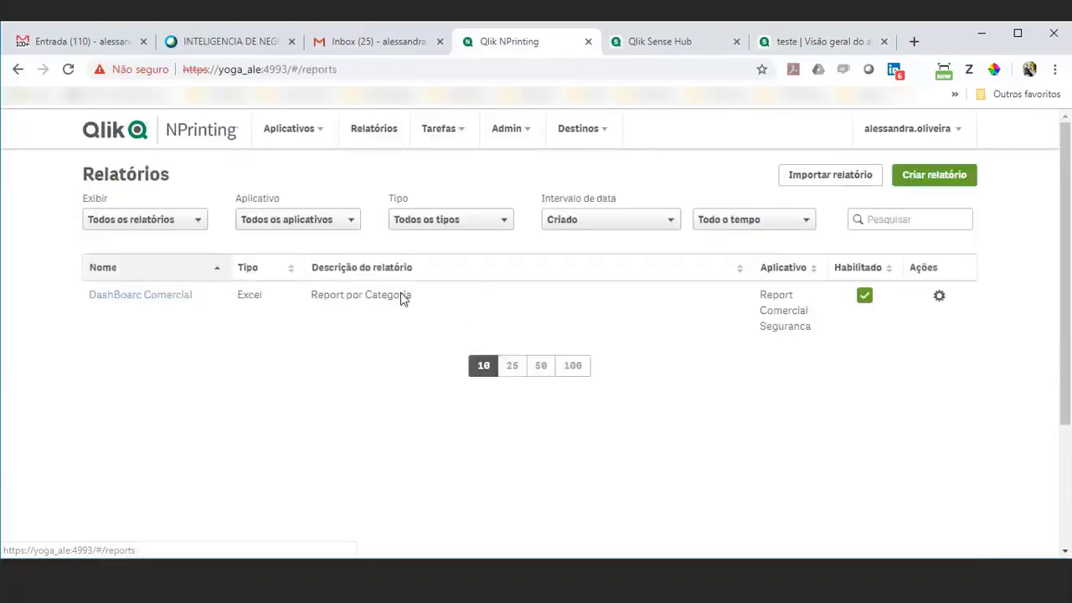
left_click(158, 305)
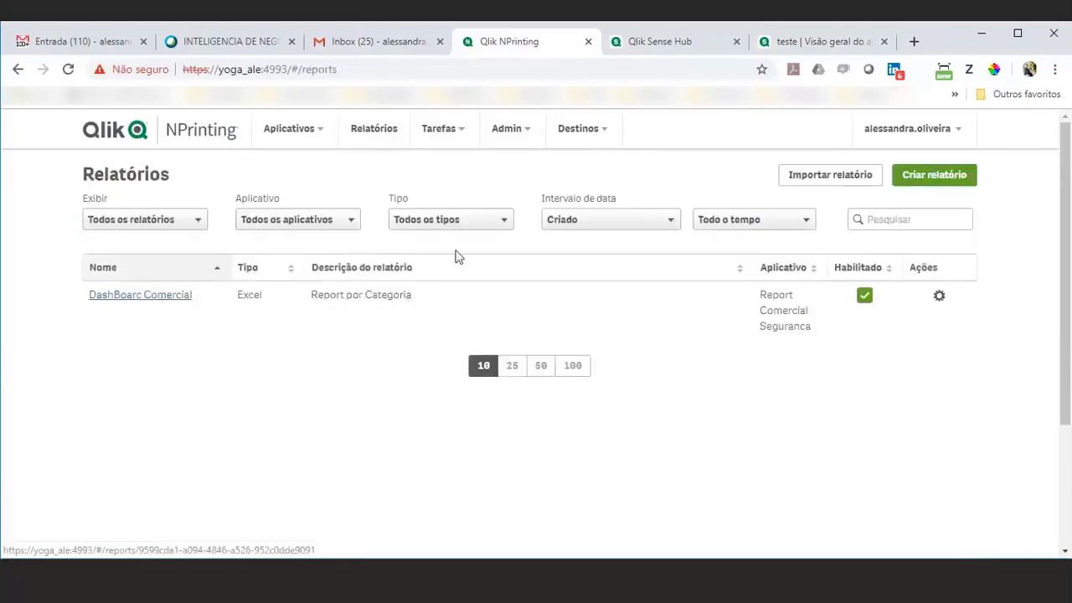
scroll(426, 286, "down", 4)
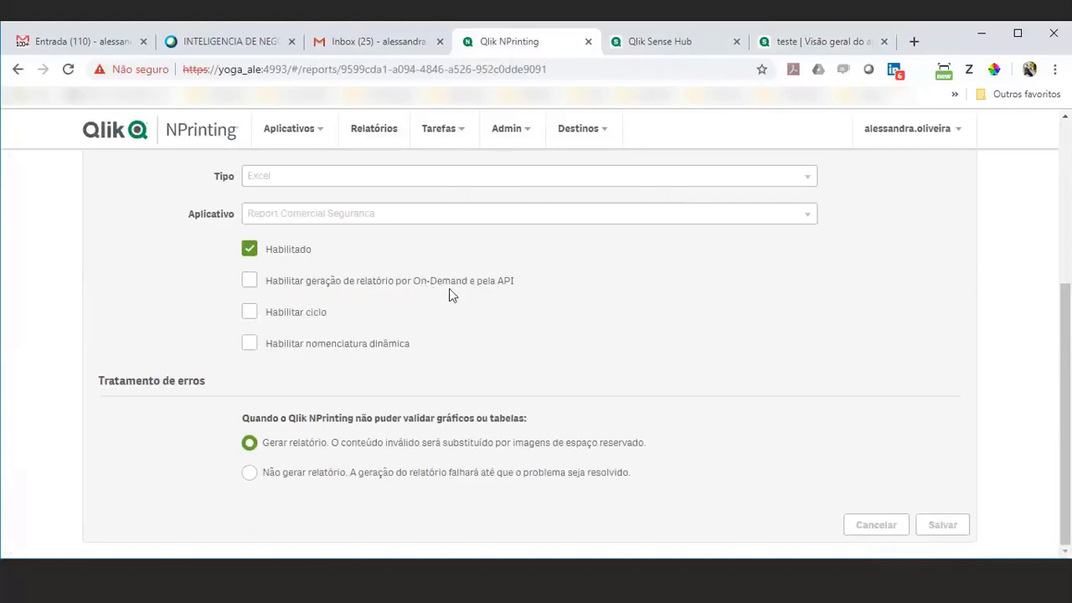
scroll(449, 295, "up", 5)
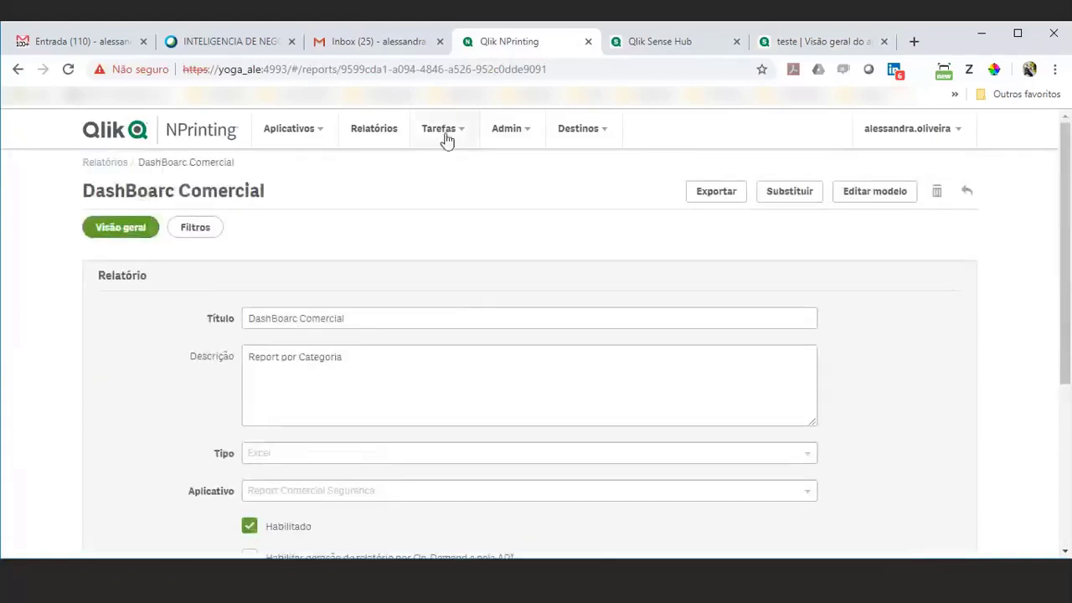
Step: Open the publish task Report Comercial com Segurança and review its assigned reports and its recipient users
left_click(443, 130)
left_click(466, 166)
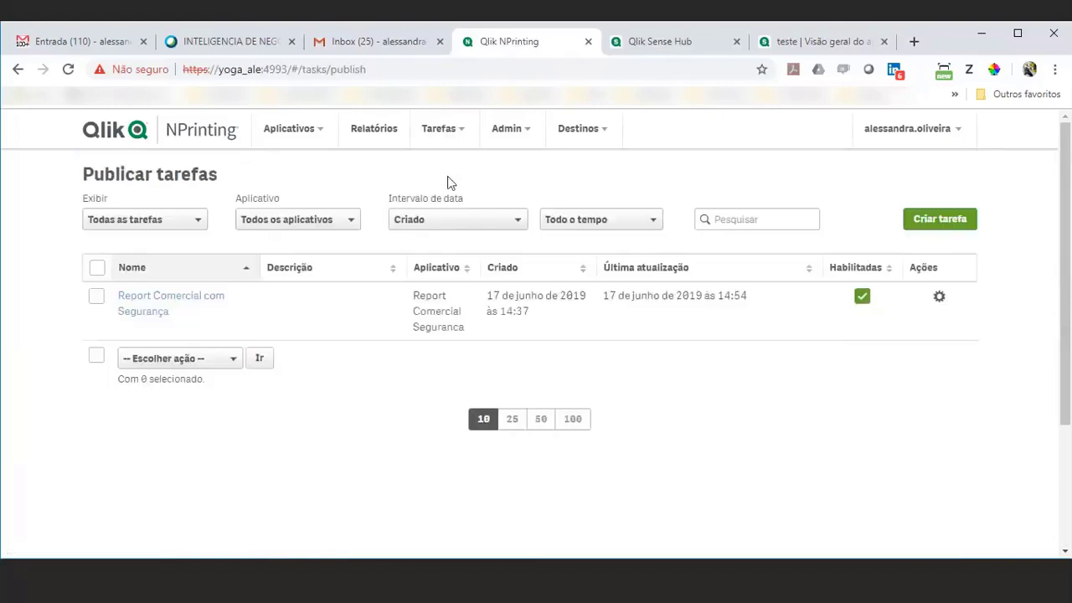
left_click(163, 303)
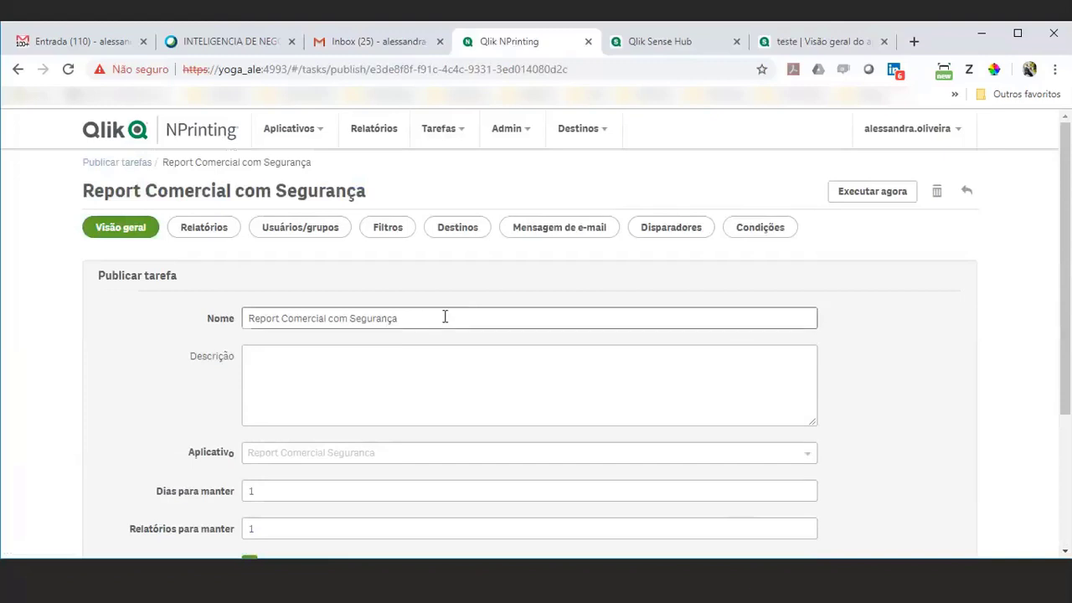
left_click(206, 229)
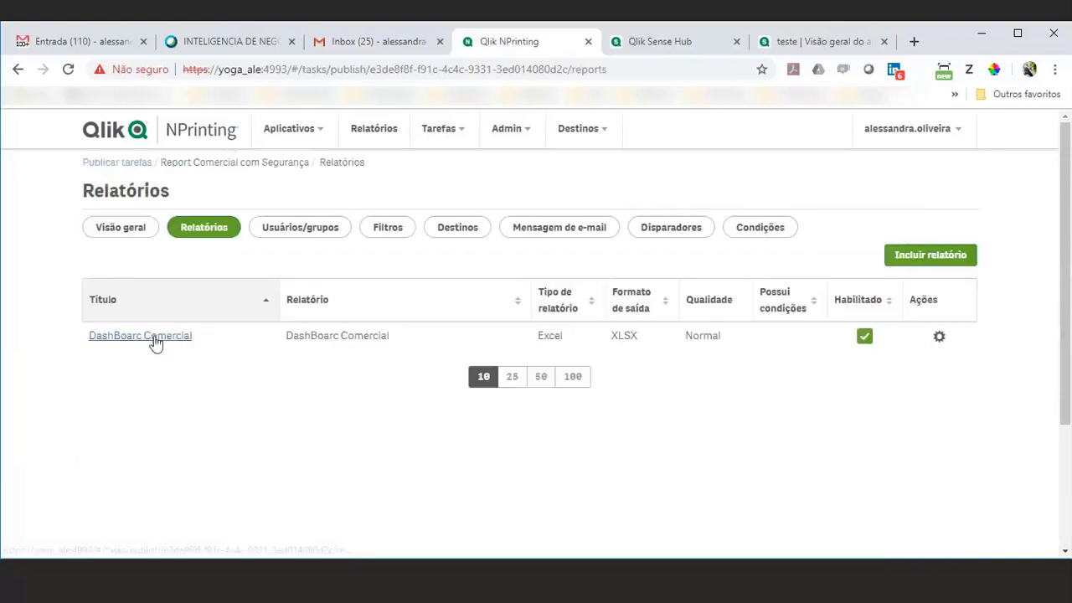
left_click(287, 231)
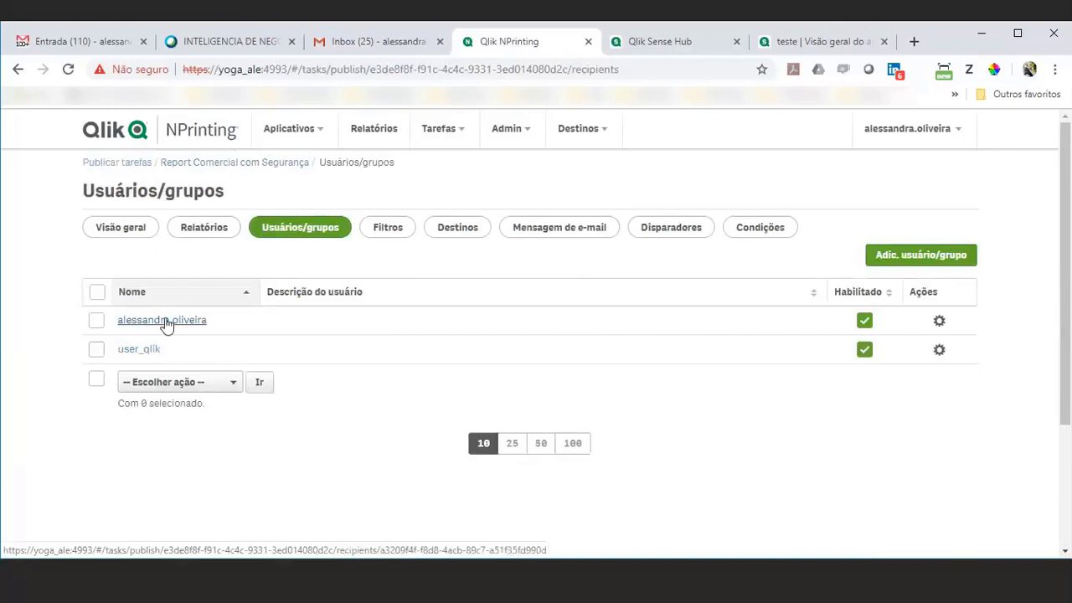
Step: Open the DashBoard Comercial connection and review its Sense app ID and the option applying user section access to reports
left_click(310, 134)
left_click(290, 185)
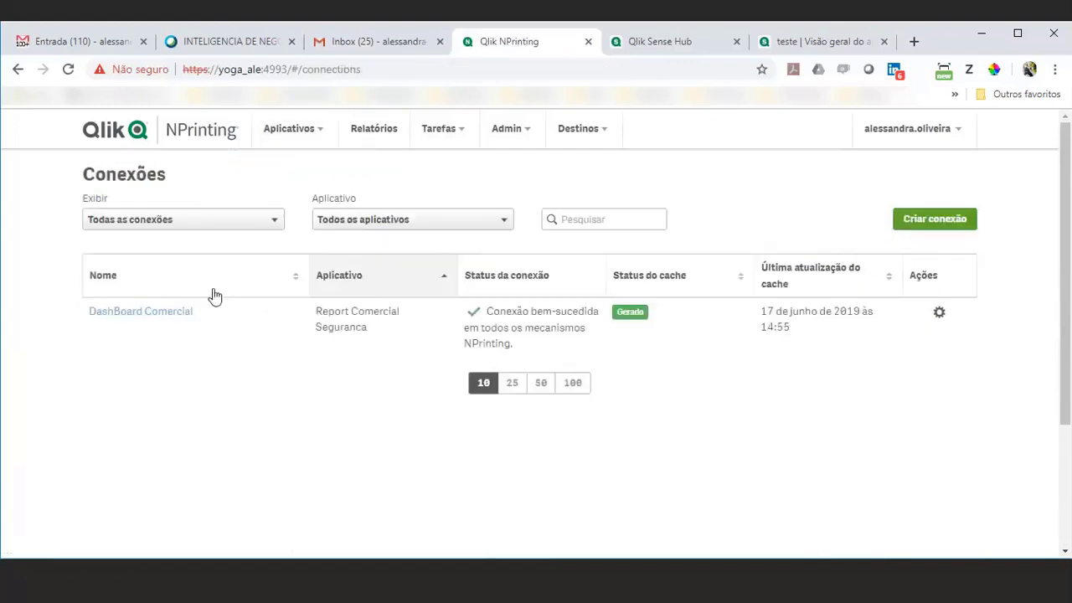
left_click(112, 311)
scroll(354, 352, "down", 2)
scroll(352, 358, "down", 1)
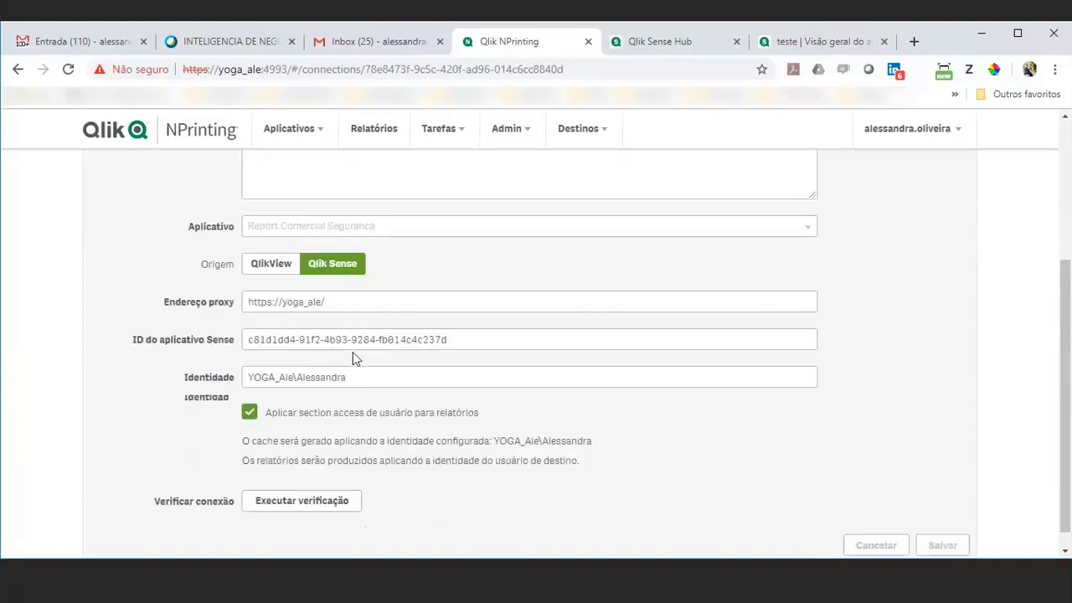
scroll(352, 357, "up", 2)
left_click_drag(455, 484, 226, 476)
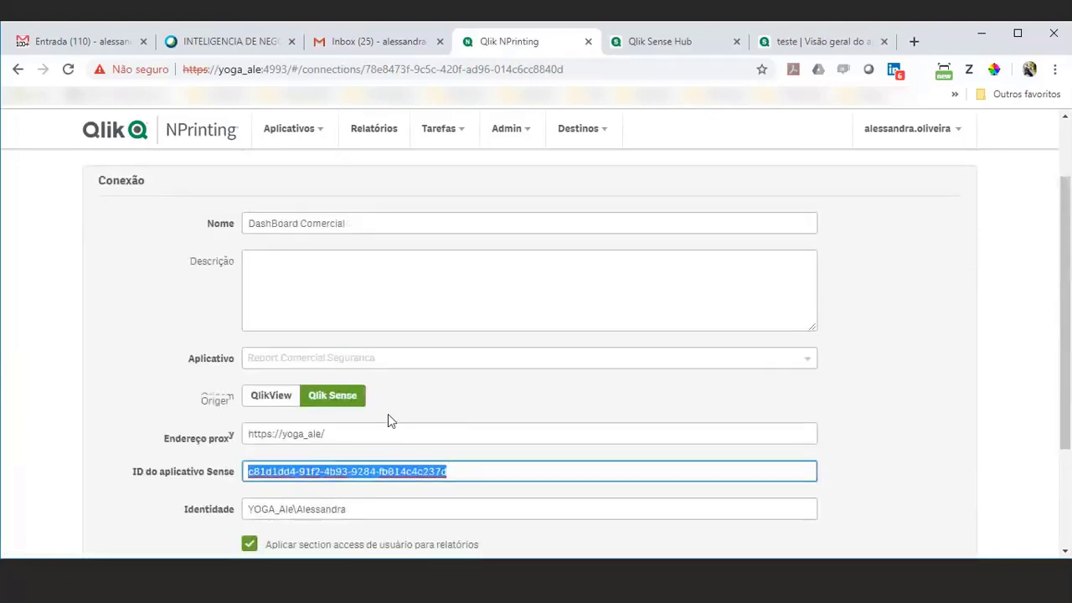
scroll(387, 414, "down", 2)
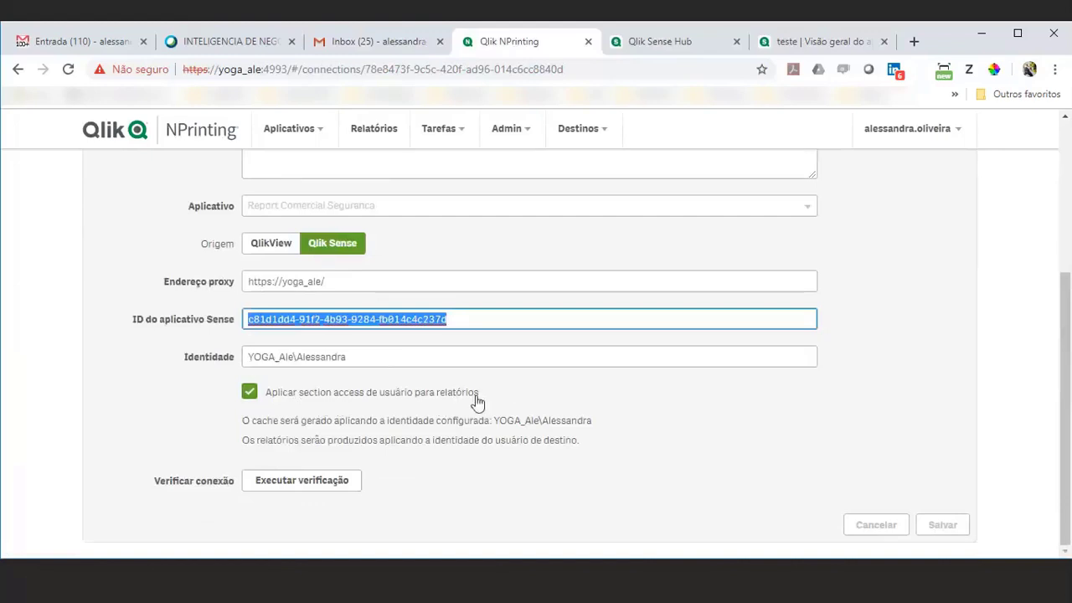
left_click_drag(498, 400, 243, 394)
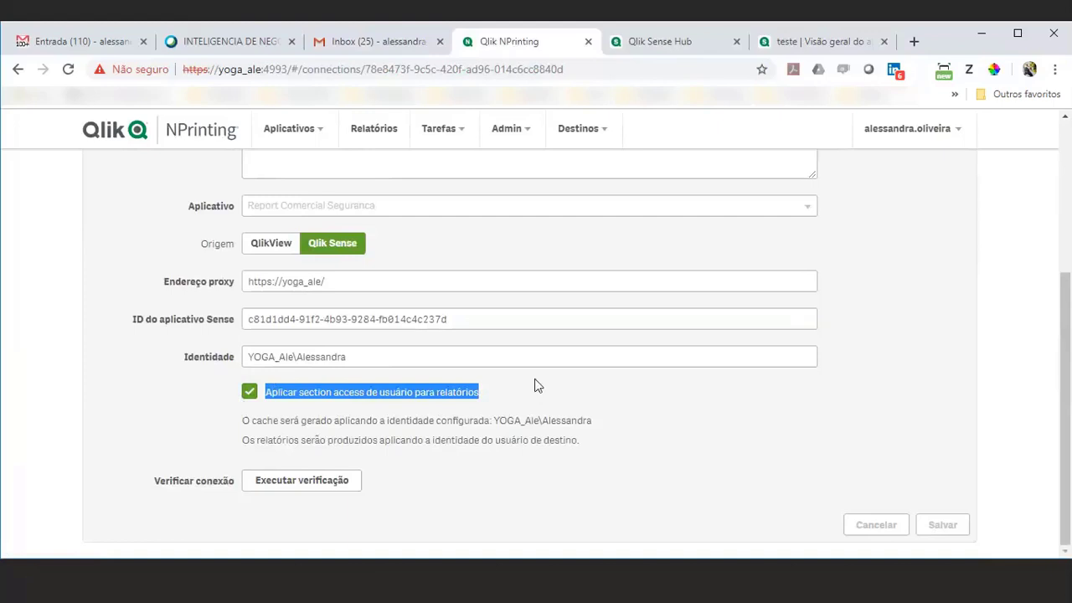
Step: Run the publish task Report Comercial com Segurança immediately and open the list of task executions
left_click(460, 141)
left_click(459, 163)
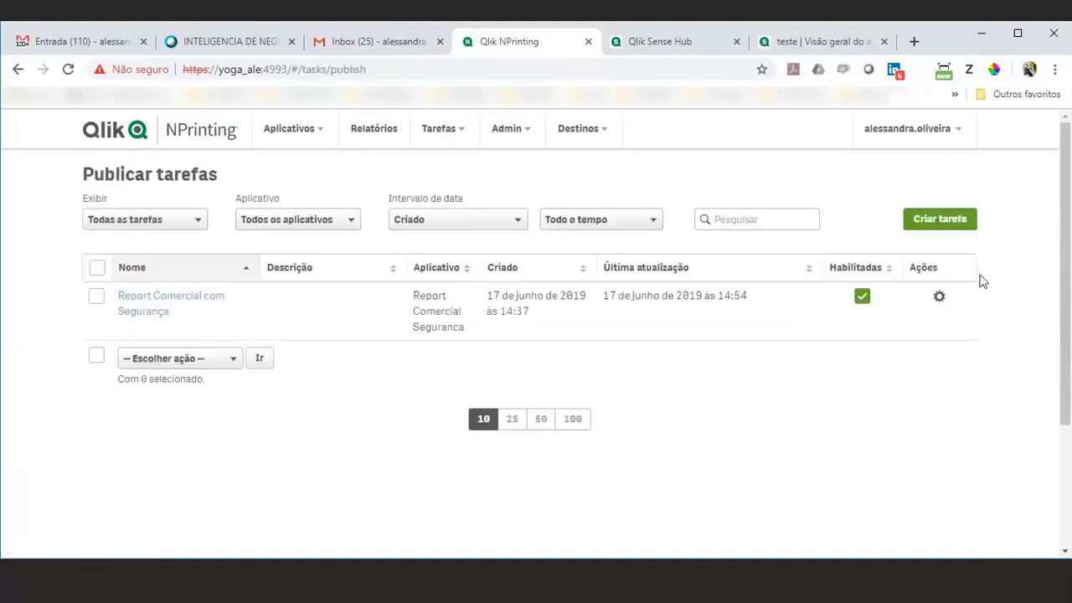
left_click(939, 298)
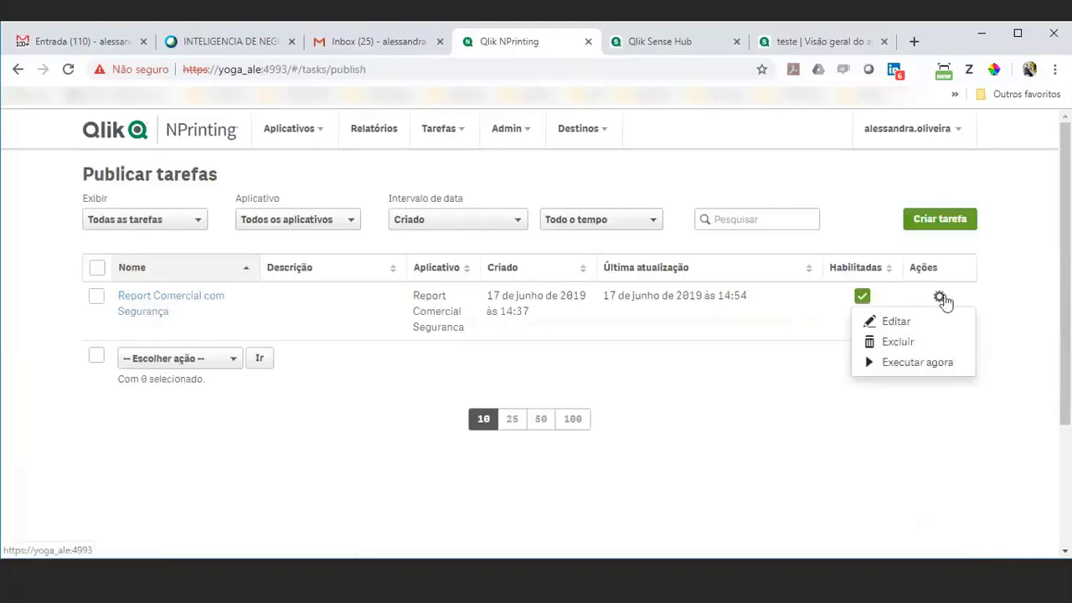
left_click(915, 367)
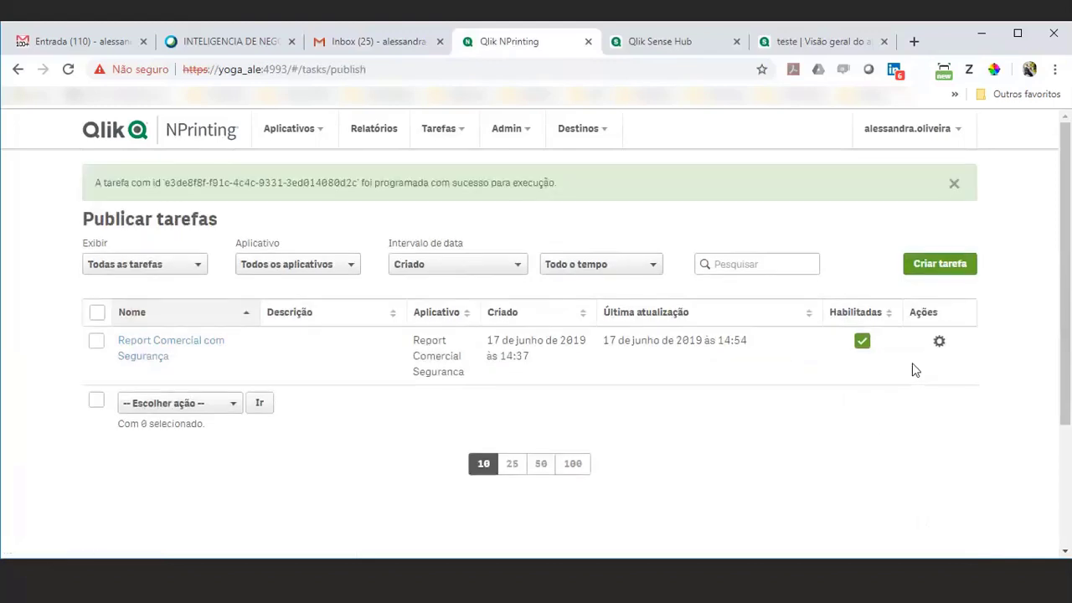
left_click(518, 133)
left_click(543, 243)
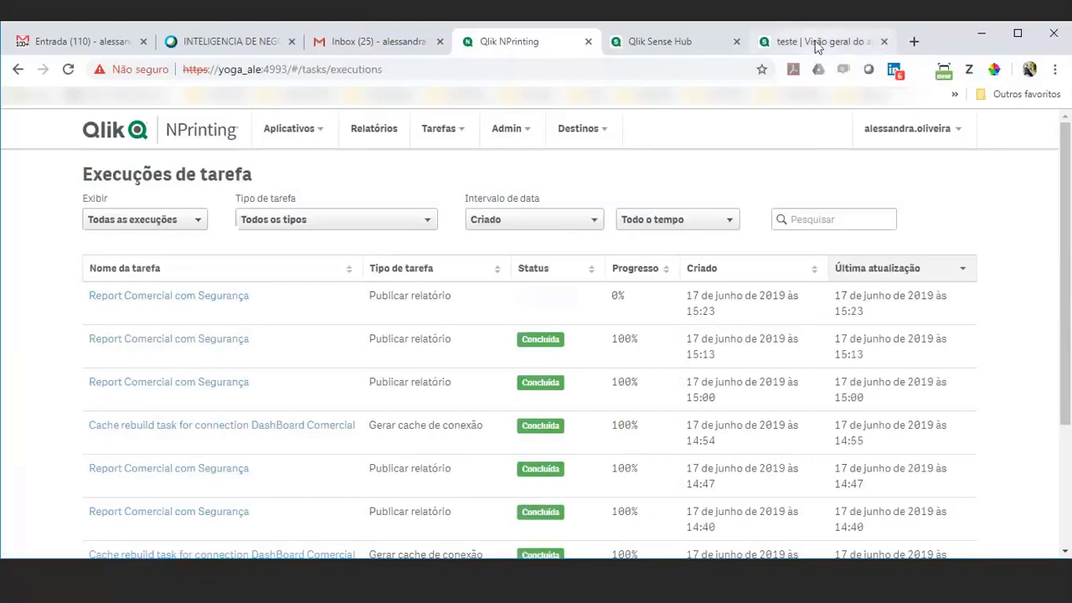
Step: In the teste app's script, review the CHILDREN'S CLOTHES and SPORTSWEAR categories assigned to the two NPrinting users' domain accounts
left_click(817, 46)
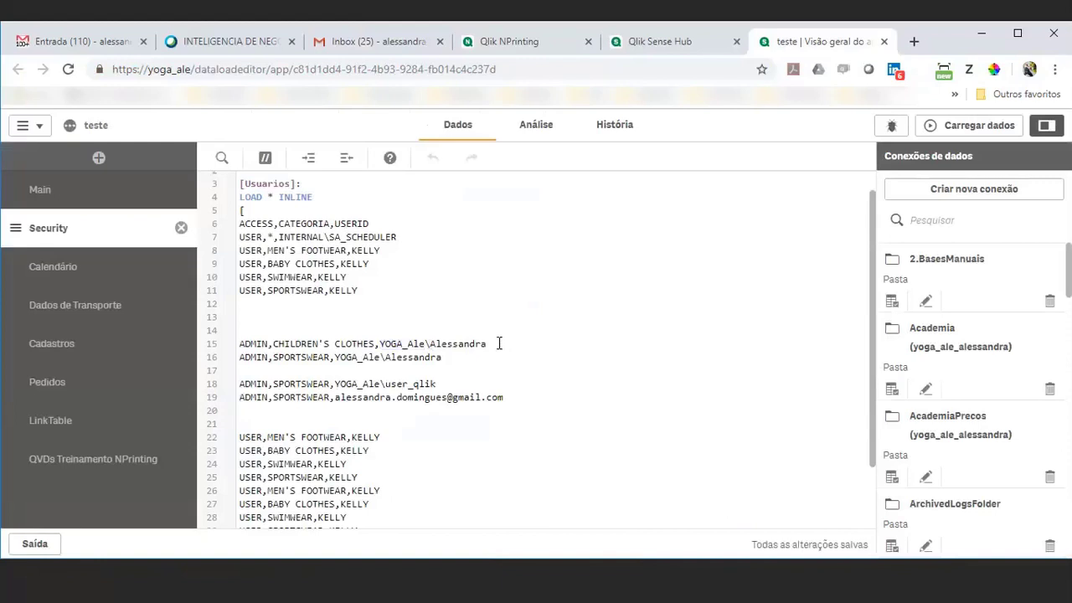
left_click_drag(500, 344, 239, 343)
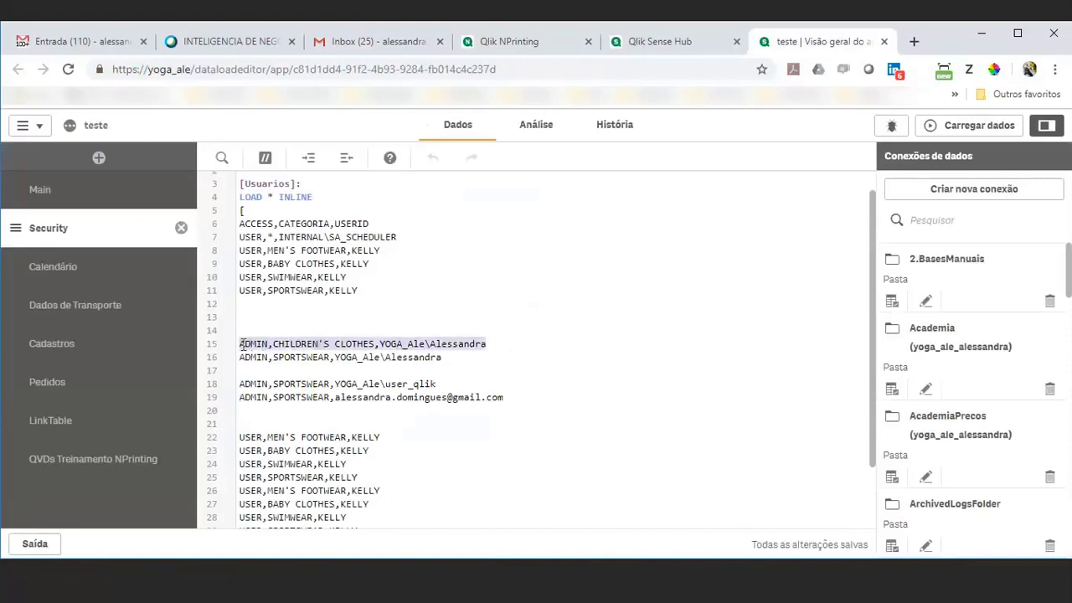
double_click(301, 344)
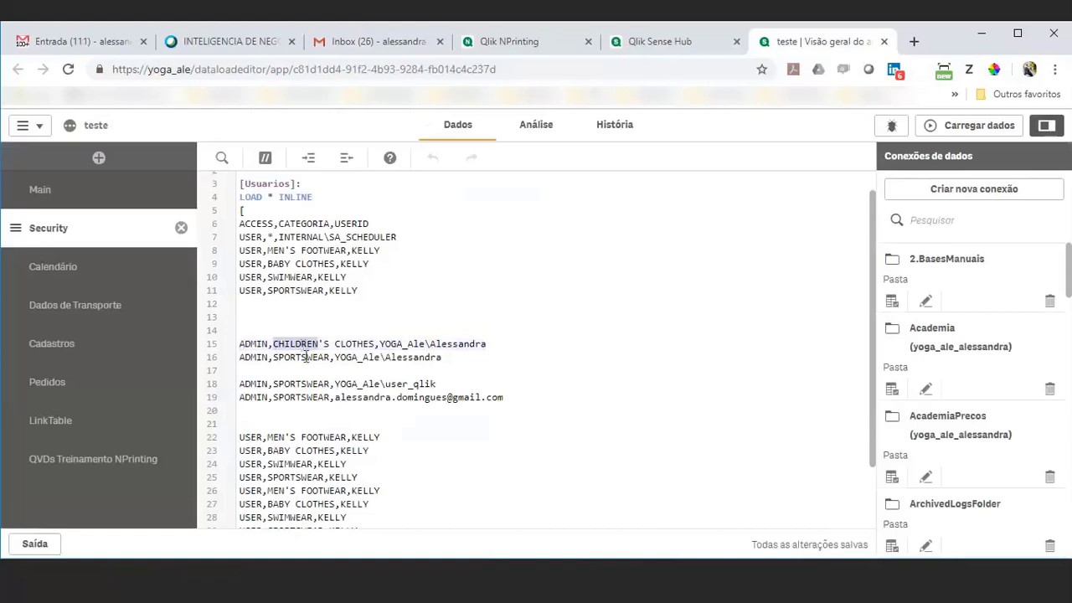
double_click(304, 357)
left_click(419, 384)
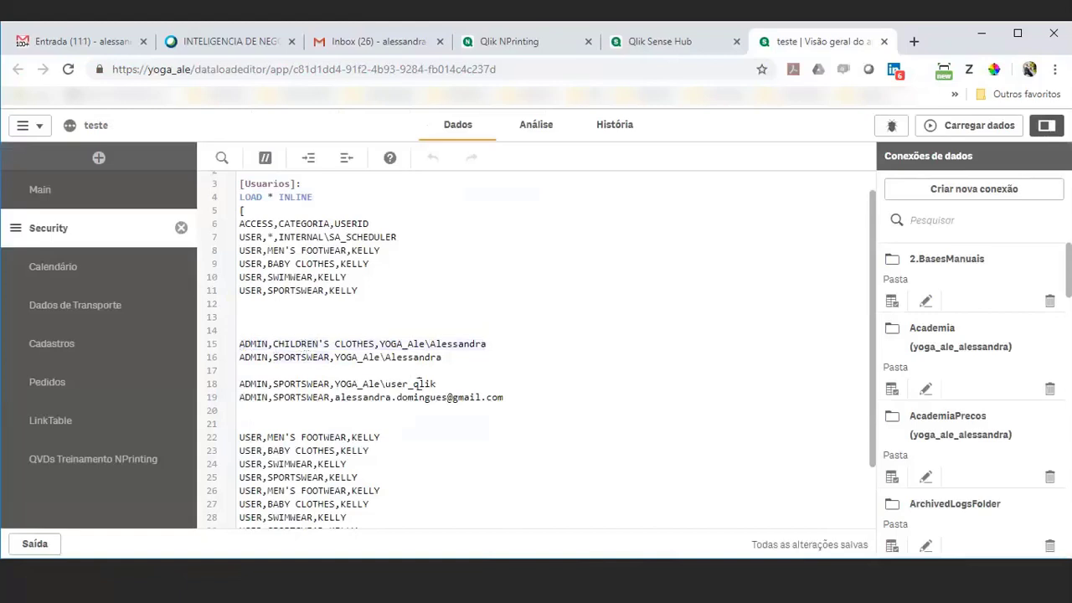
double_click(419, 383)
double_click(308, 381)
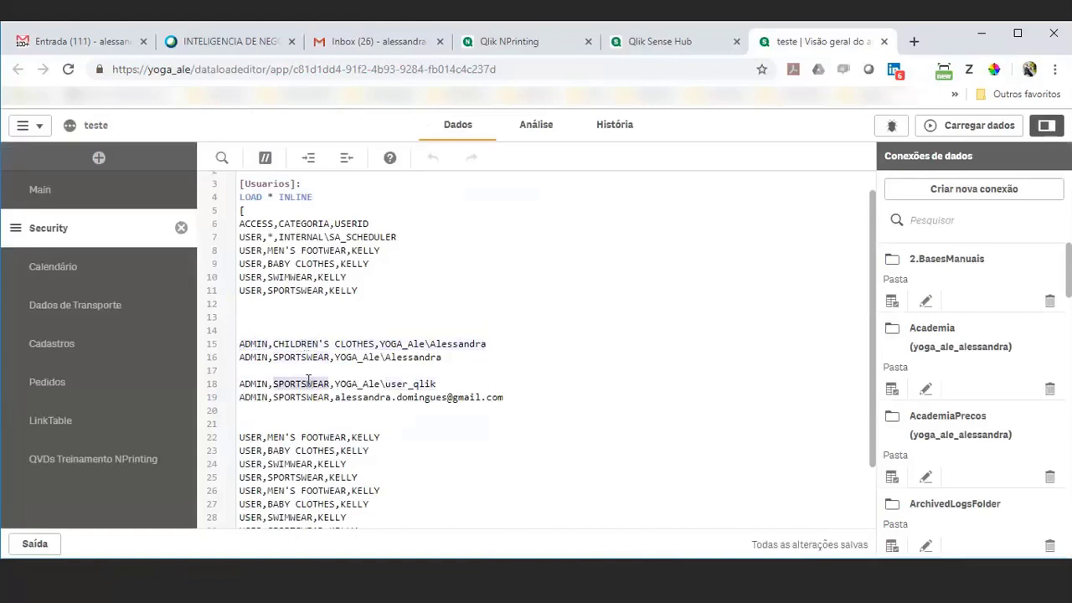
Step: Check the newest publish task execution in NPrinting, then switch to the first Gmail inbox and open the Report com Segurança e-mail
left_click(512, 42)
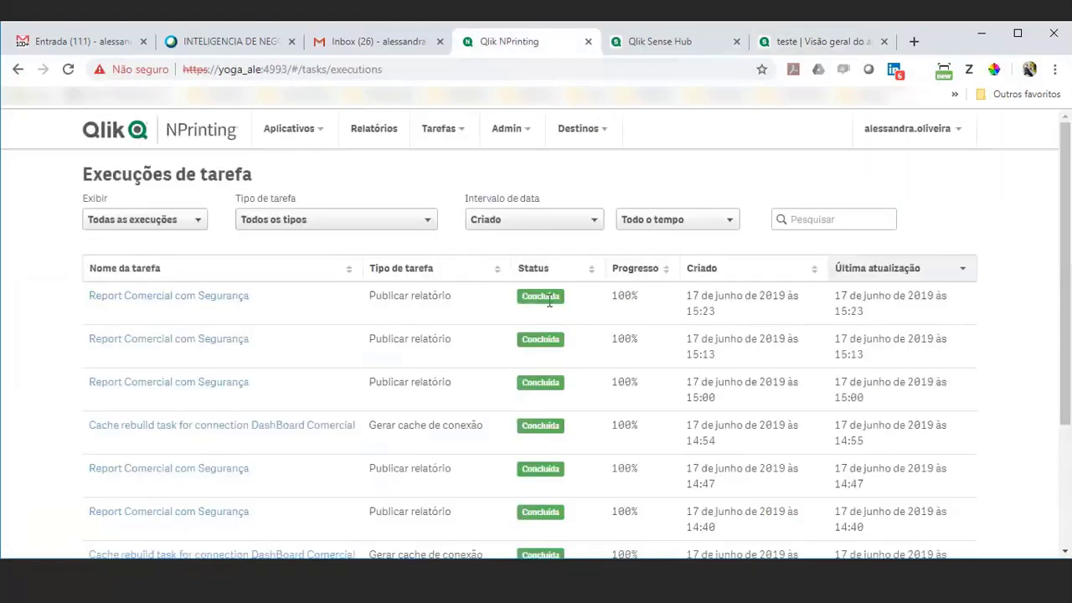
left_click(75, 41)
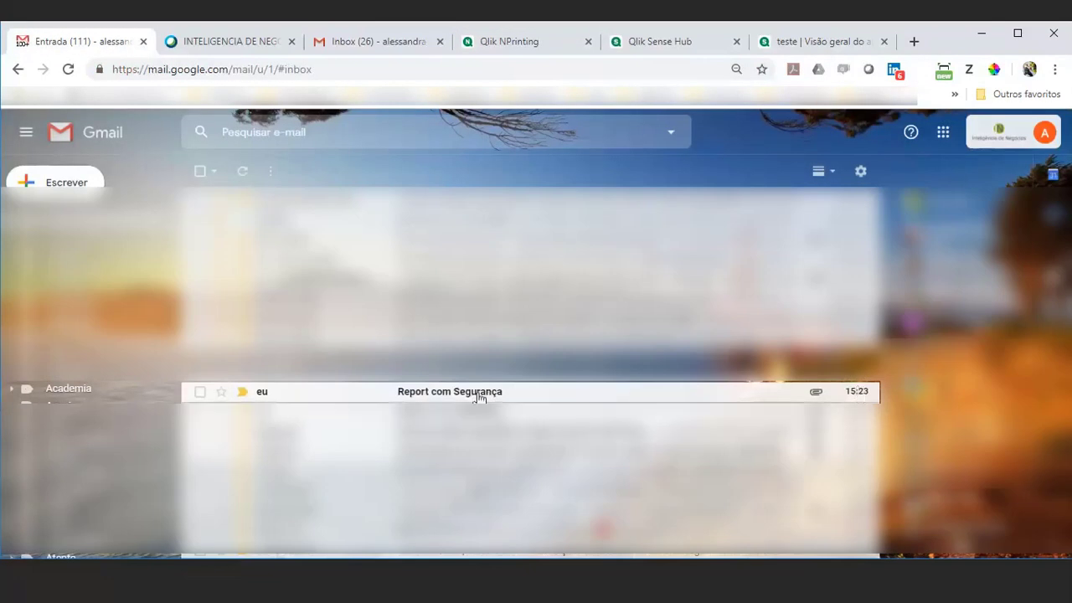
left_click(479, 397)
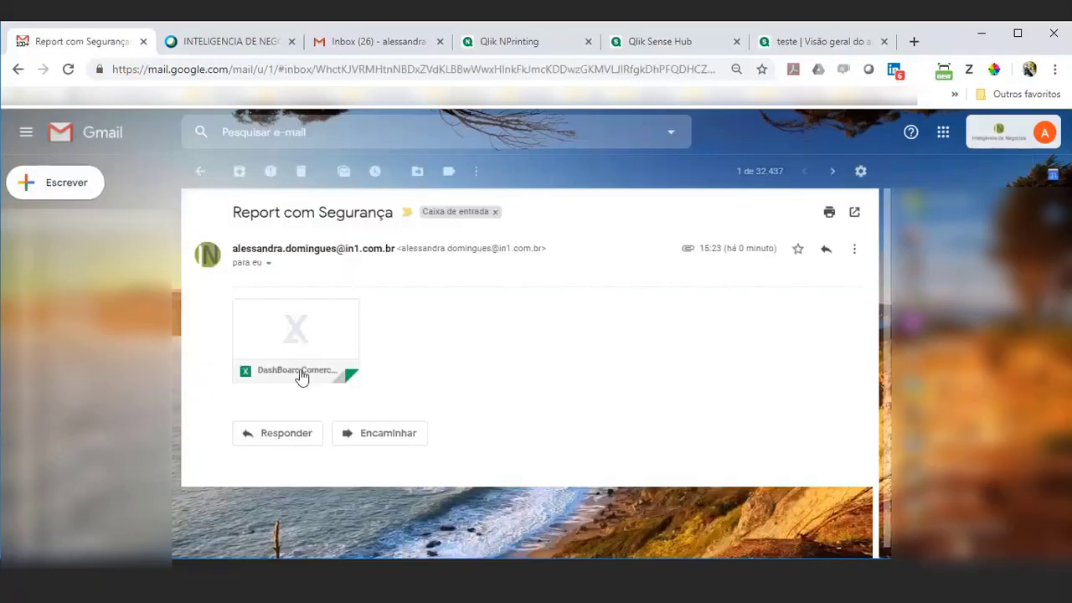
Step: Open the DashBoarc Comercial workbook attached to the e-mail in Excel and review its Children's Clothes sheet
left_click(268, 366)
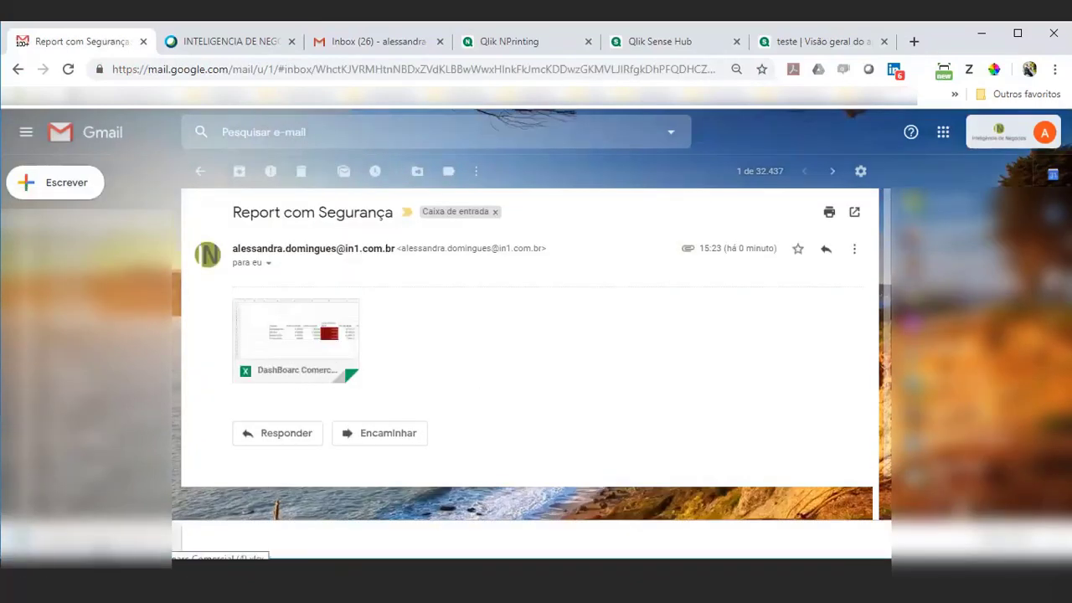
left_click(95, 541)
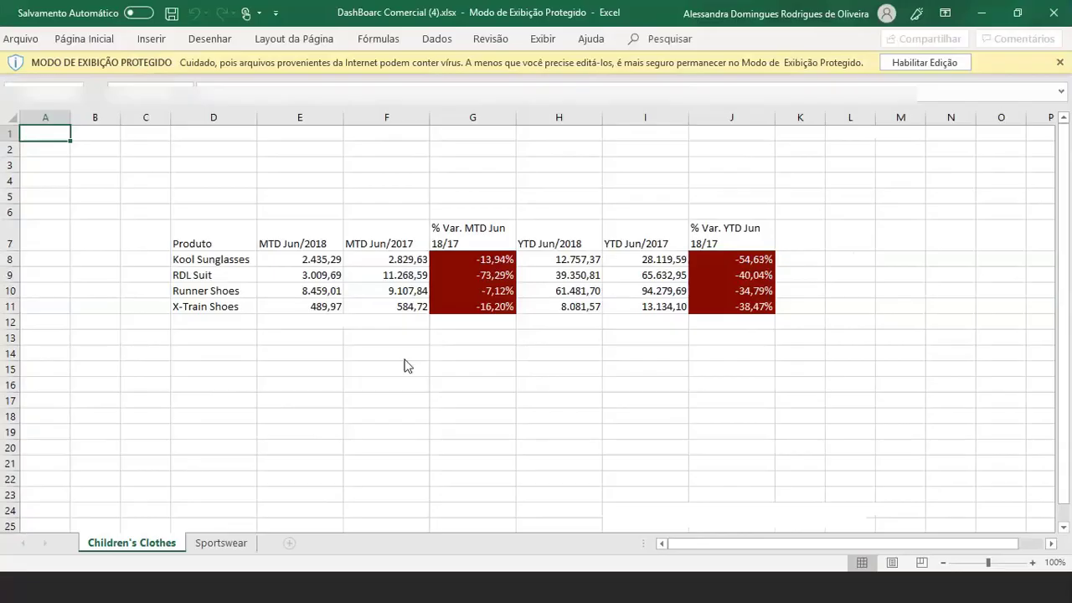
left_click(395, 358)
left_click(301, 523)
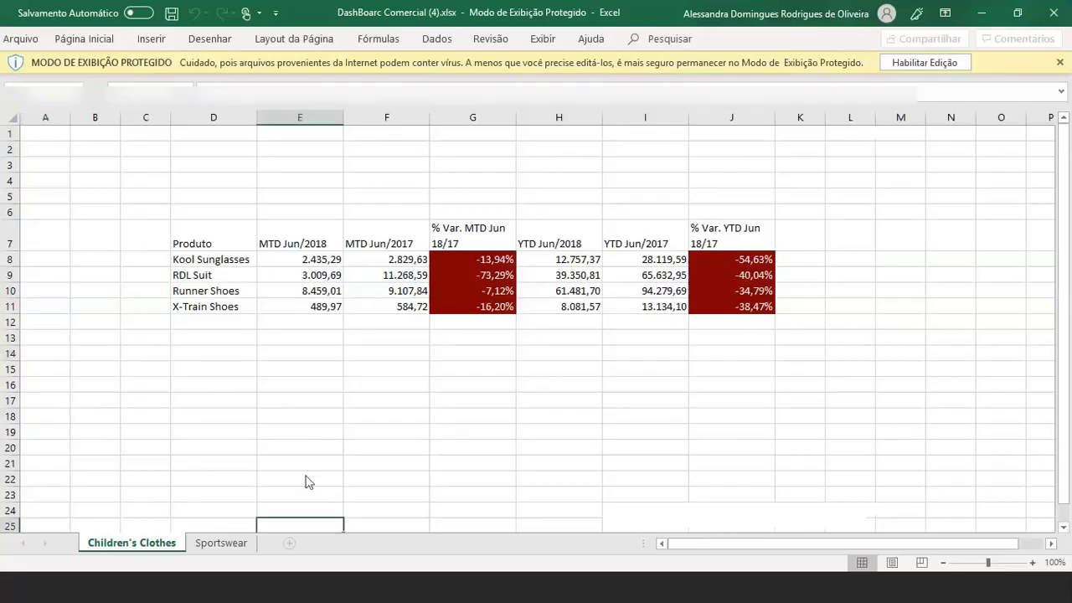
Step: Review the Sportswear sheet with editing enabled, and close the workbook
left_click(194, 546)
left_click(152, 548)
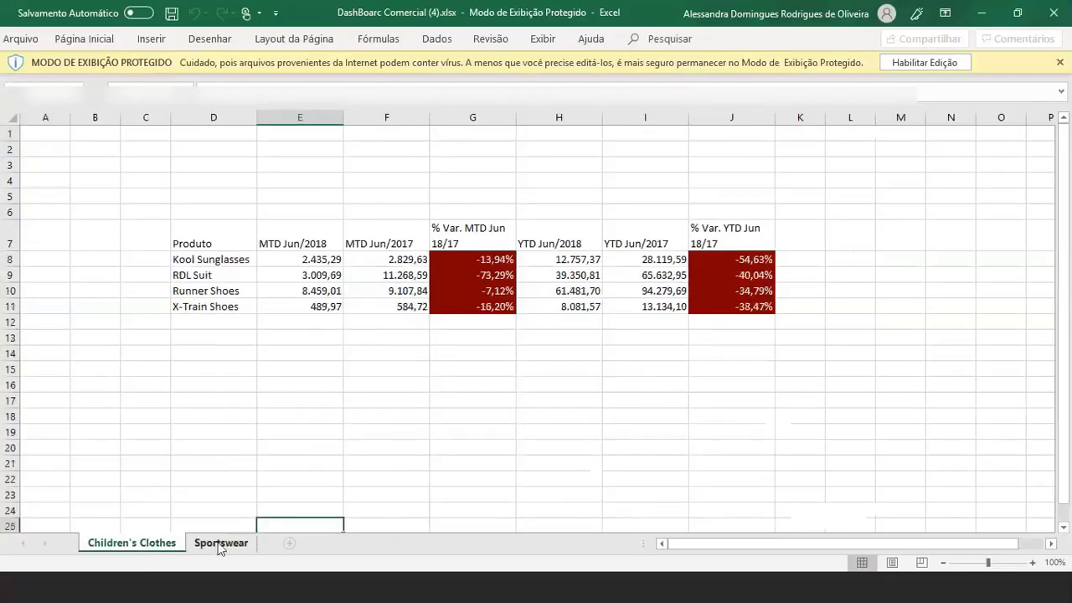
left_click(222, 545)
left_click(965, 61)
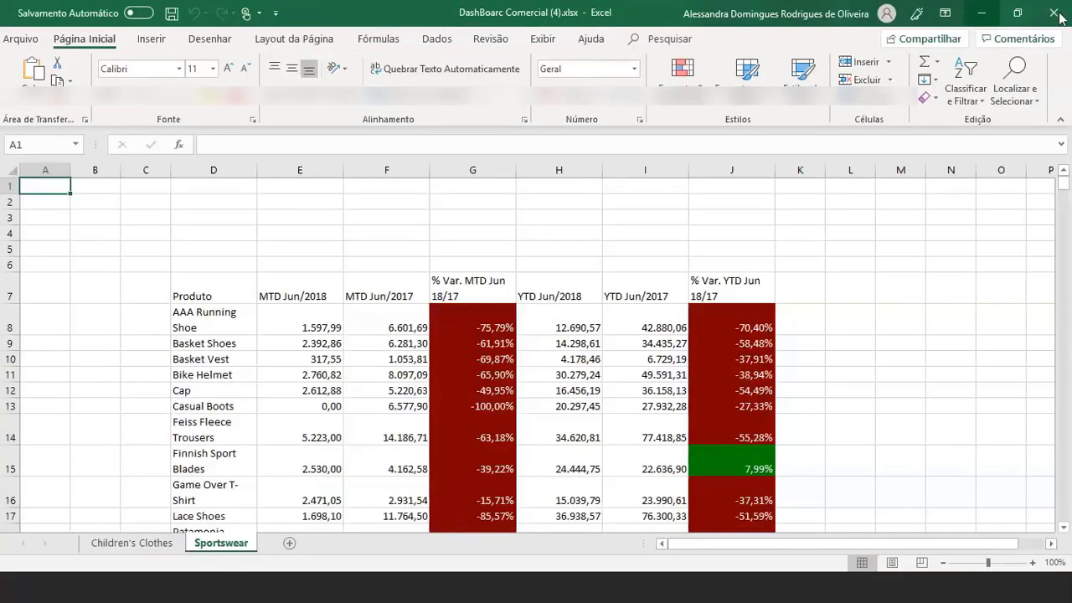
left_click(1059, 16)
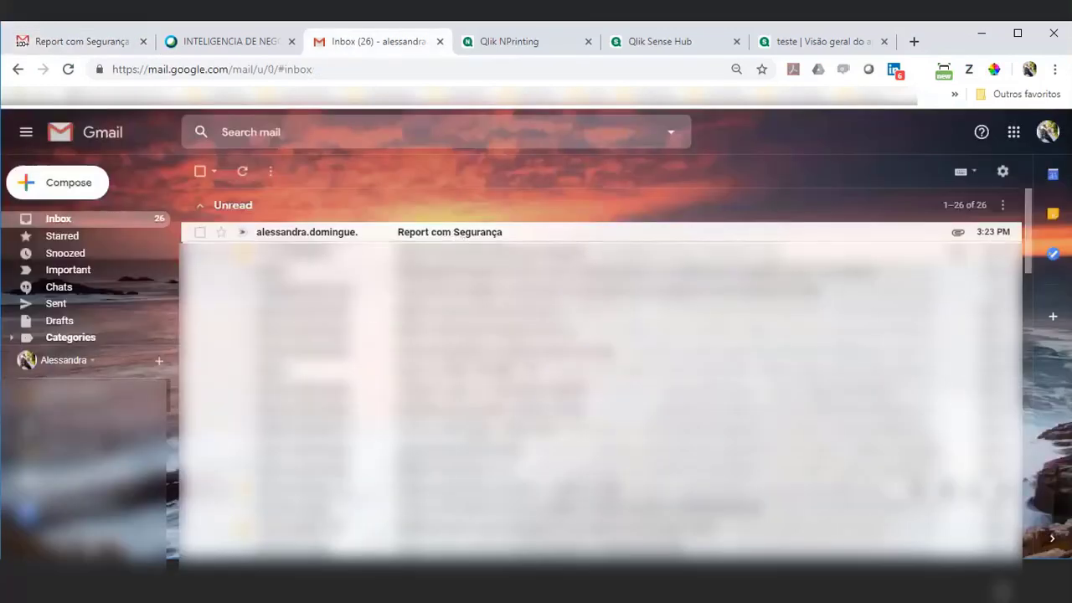
Step: In the second Gmail inbox, open the Report com Segurança e-mail and view its attached workbook in Excel
left_click(337, 235)
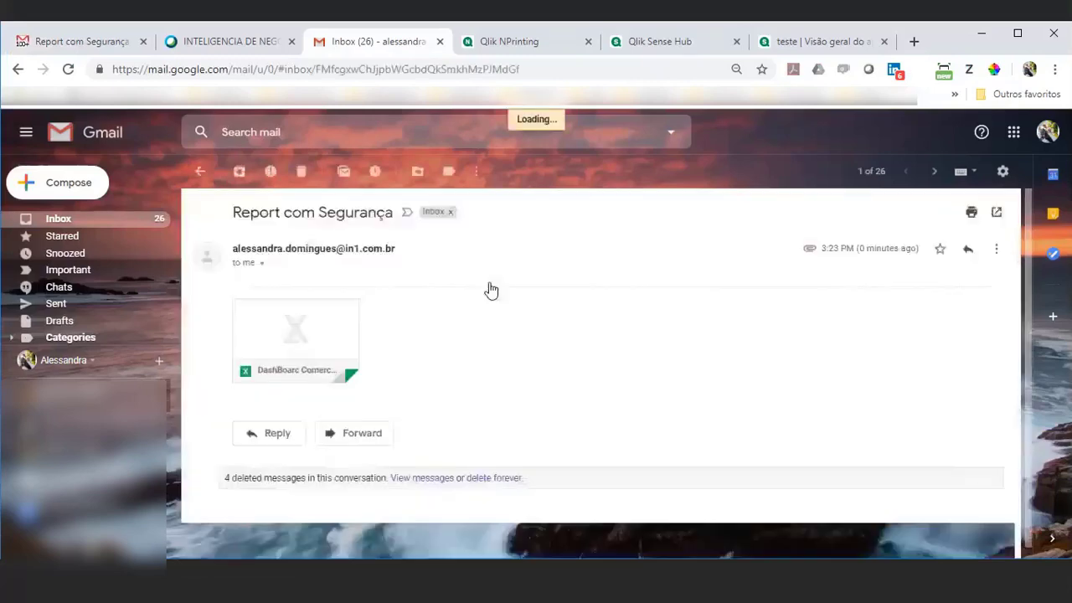
left_click(267, 366)
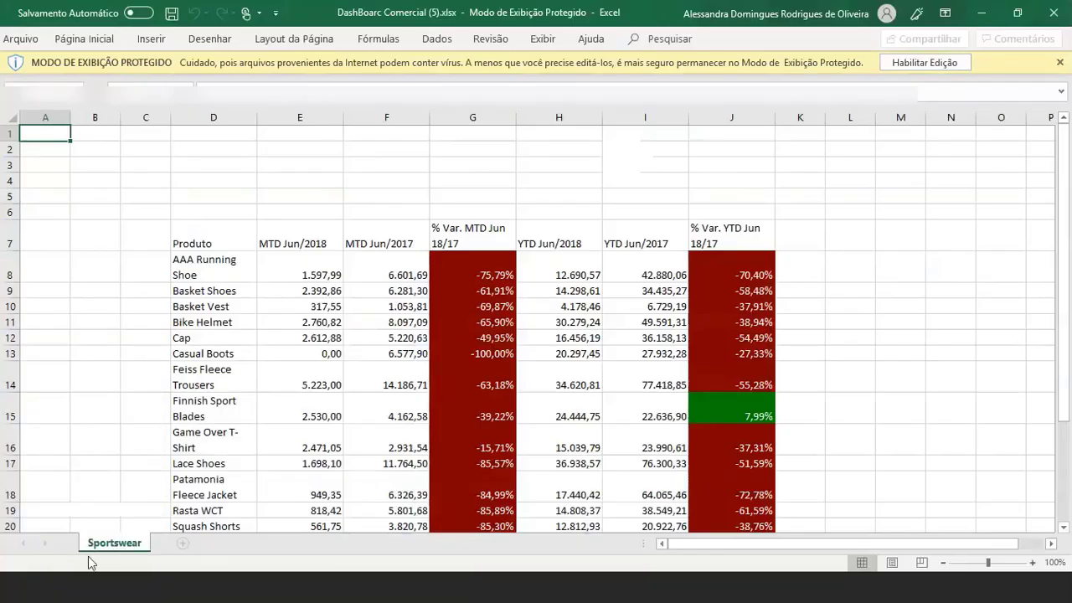
left_click(18, 592)
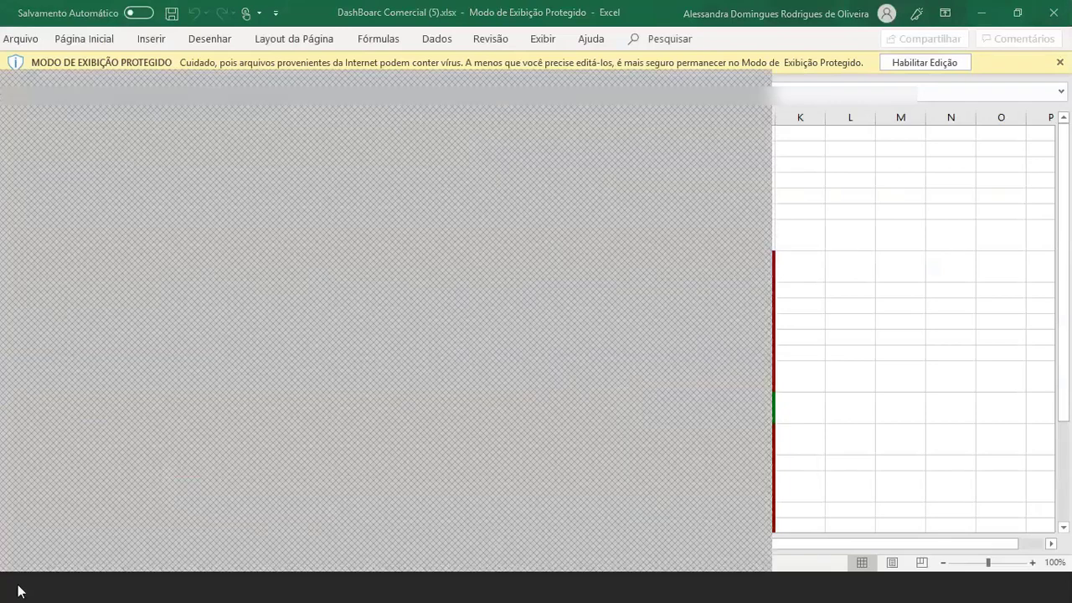
left_click(113, 428)
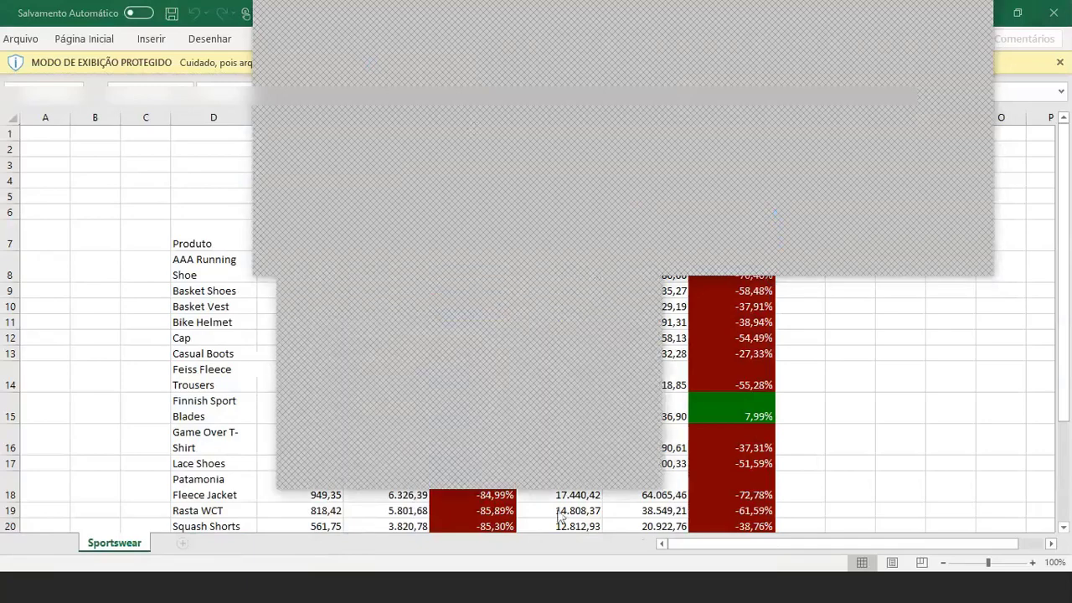
left_click(553, 471)
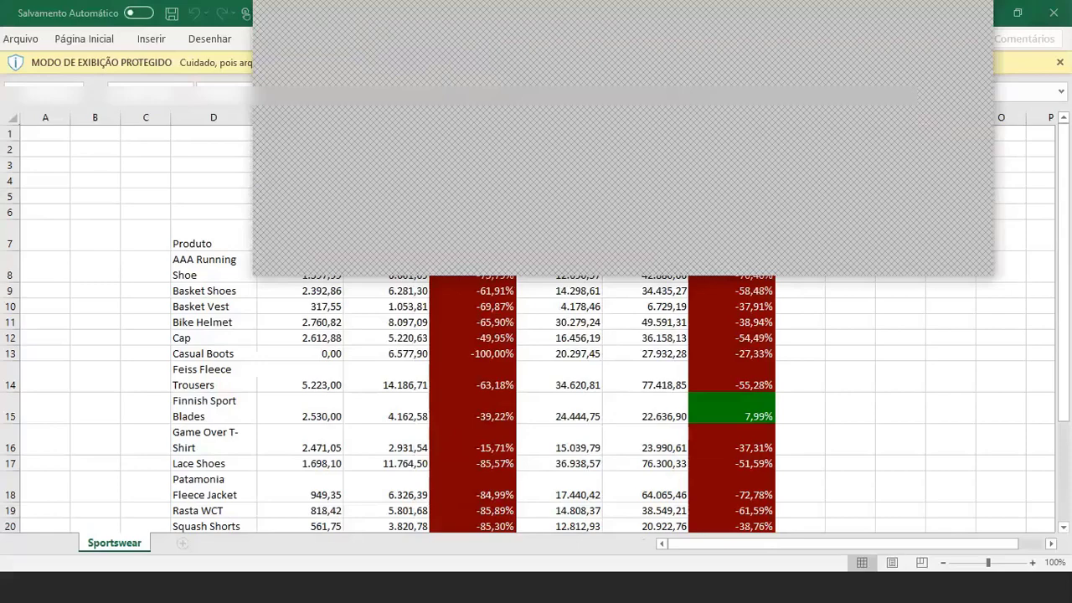
left_click(926, 14)
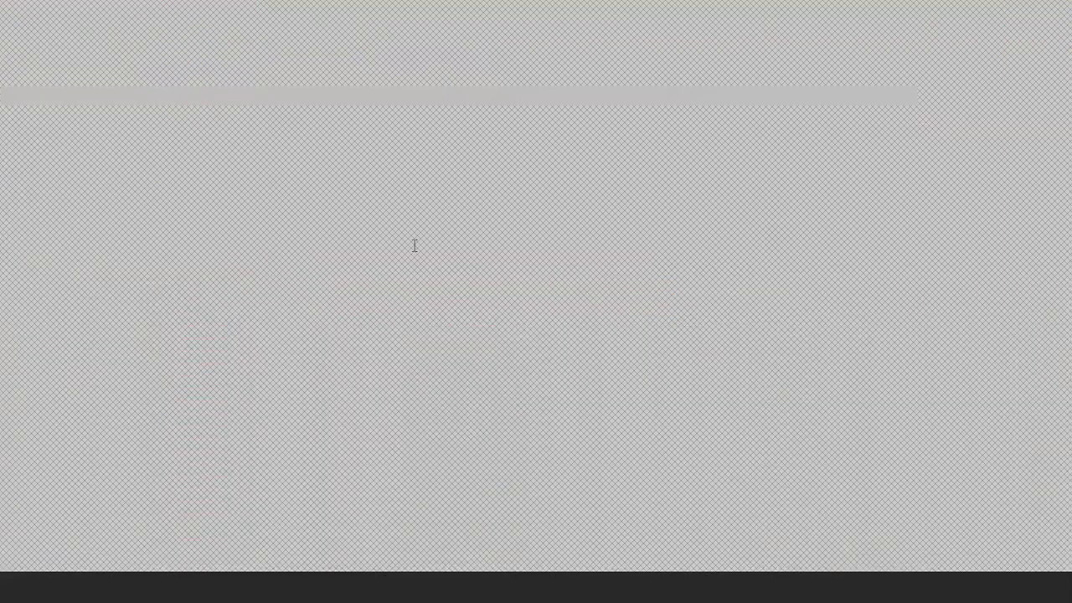
left_click(1019, 18)
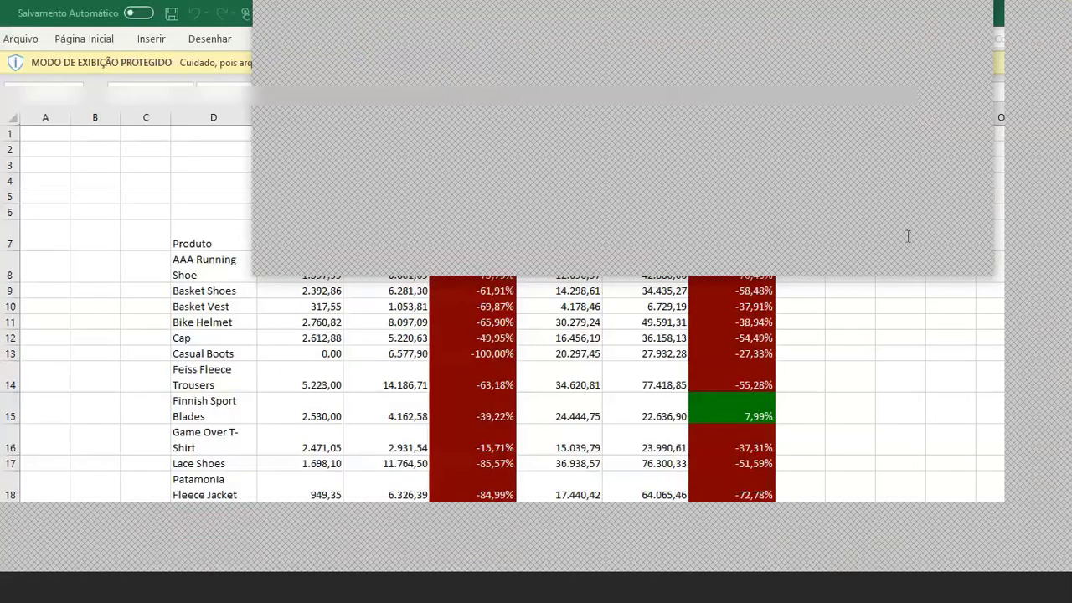
left_click_drag(897, 418, 898, 490)
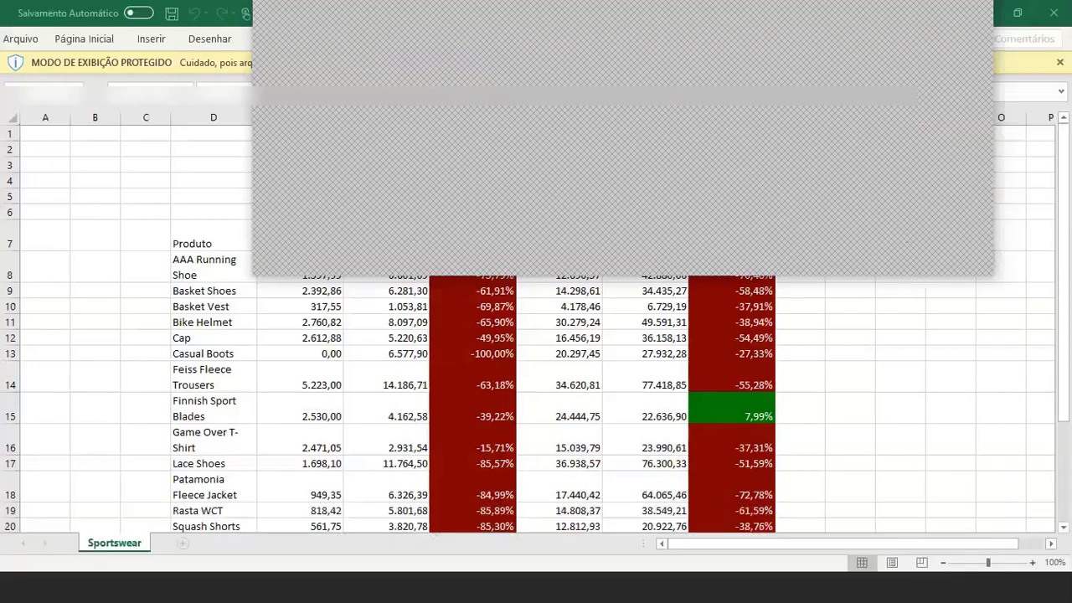
left_click_drag(303, 46, 233, 78)
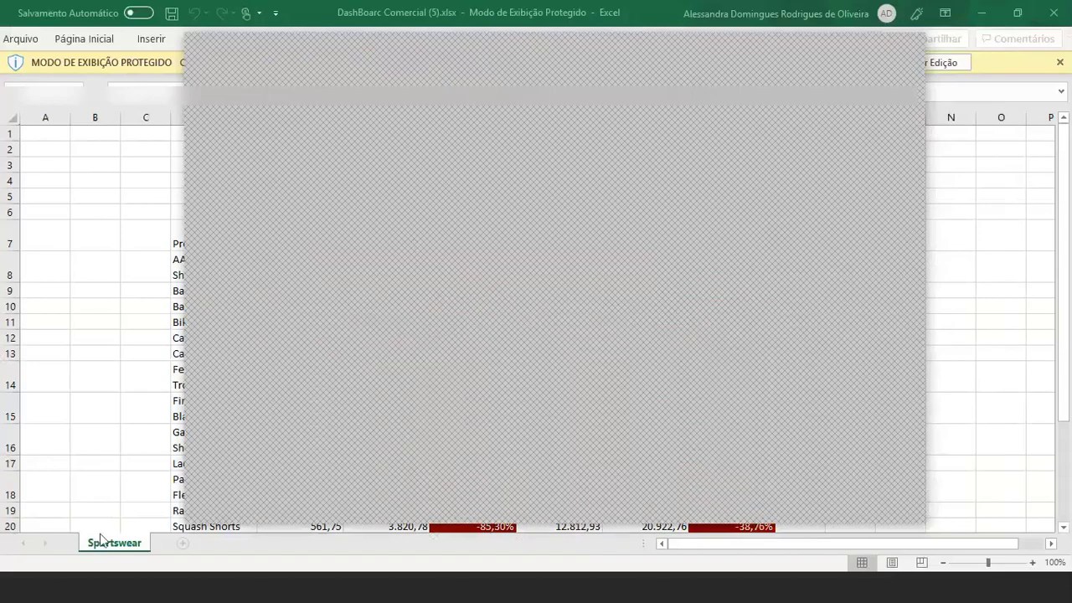
Step: Return to the teste app's Security script in the browser and highlight the ADMIN rows for the two NPrinting users' domain accounts
left_click(99, 600)
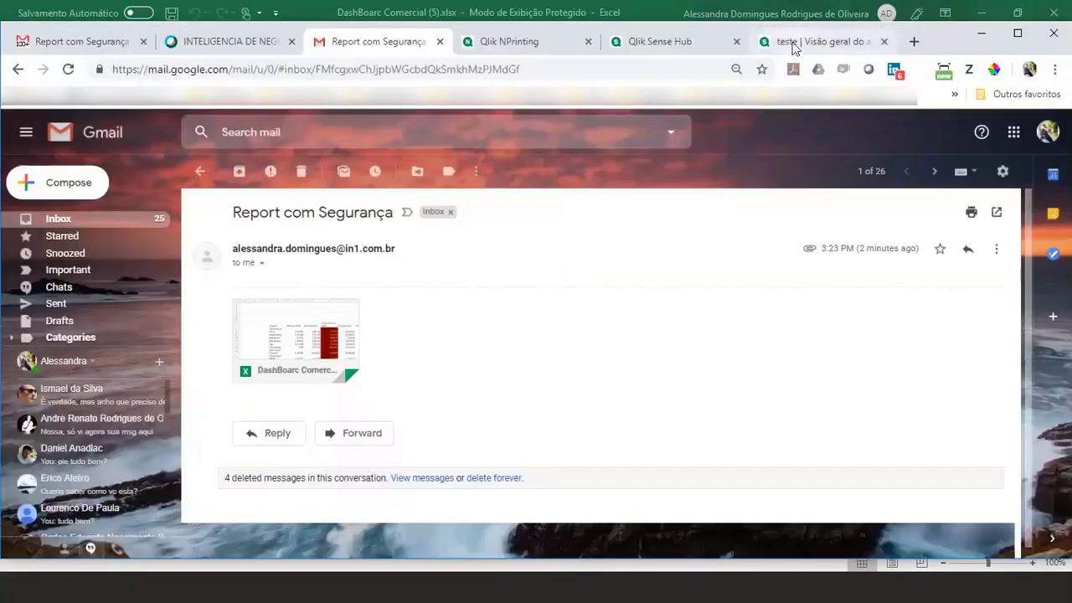
left_click(825, 41)
scroll(388, 343, "down", 2)
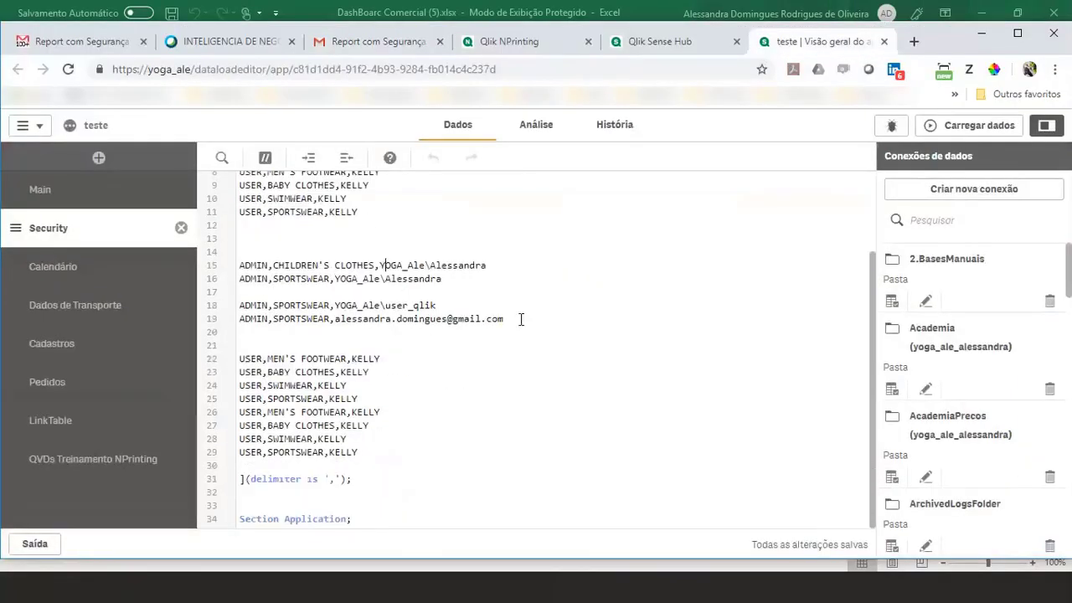
left_click_drag(466, 277, 223, 266)
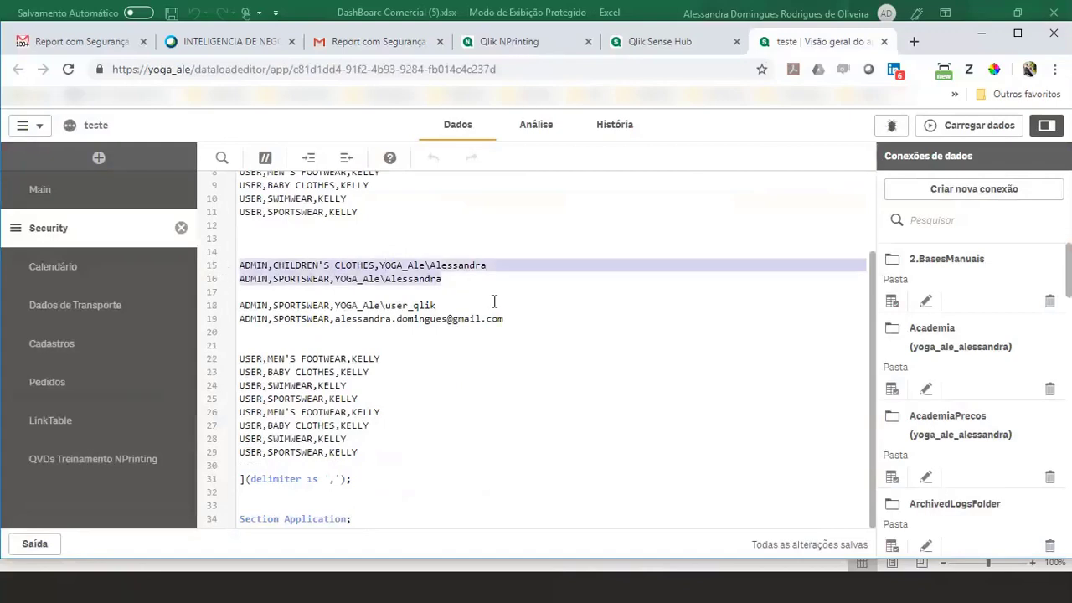
left_click_drag(471, 308, 310, 303)
left_click_drag(239, 305, 225, 266)
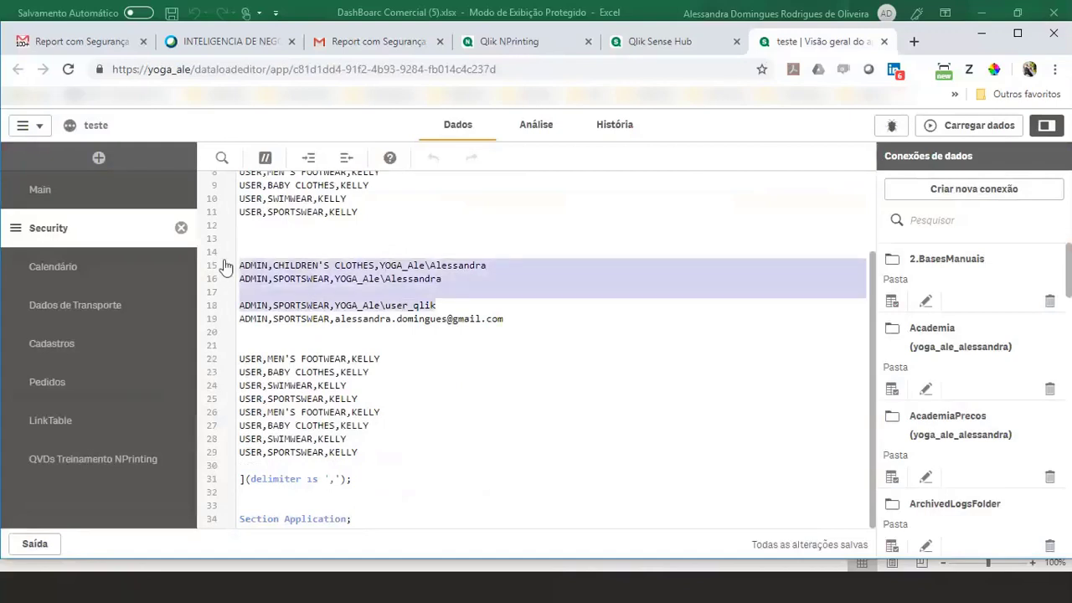
left_click(170, 597)
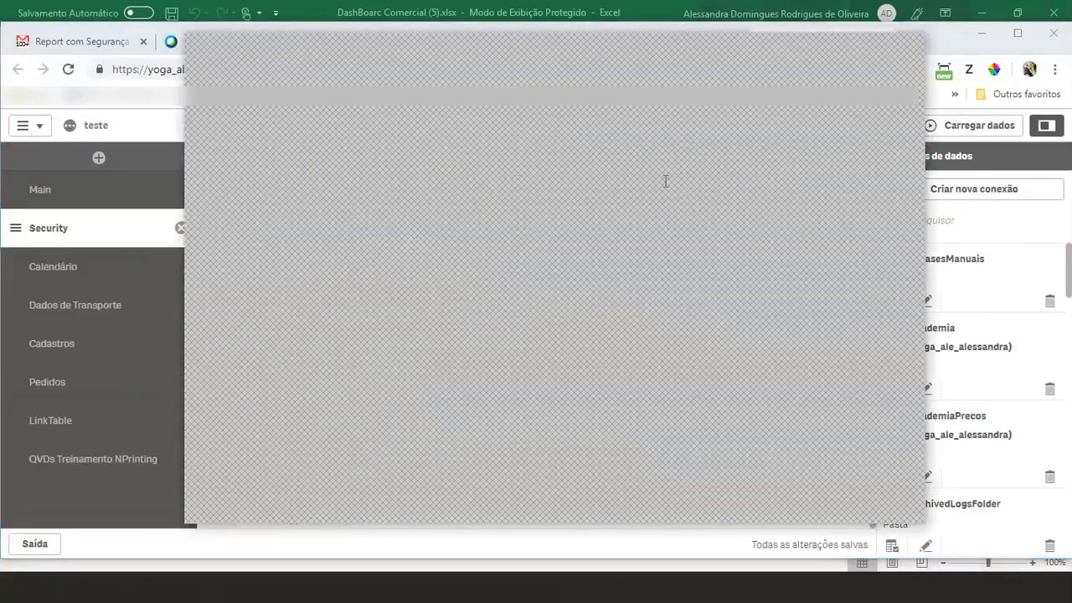
left_click(839, 53)
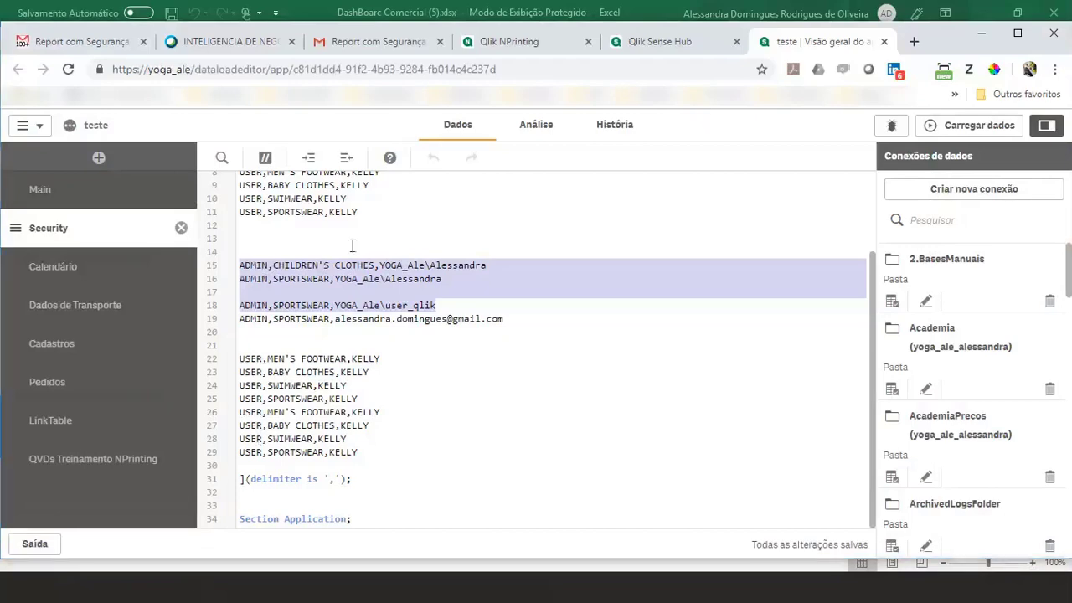
key("alt+Tab")
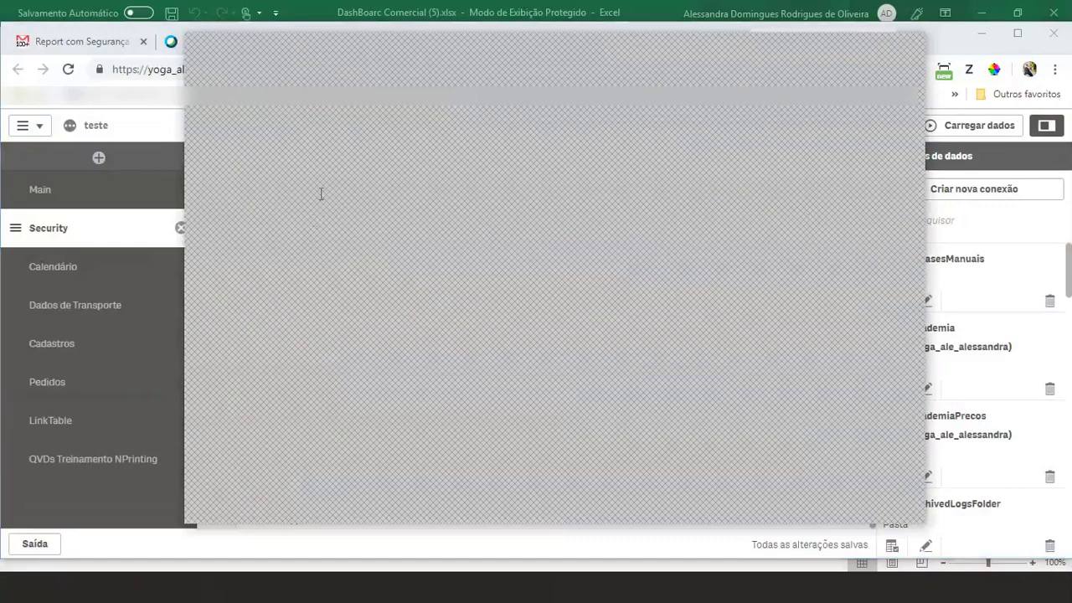
left_click(831, 48)
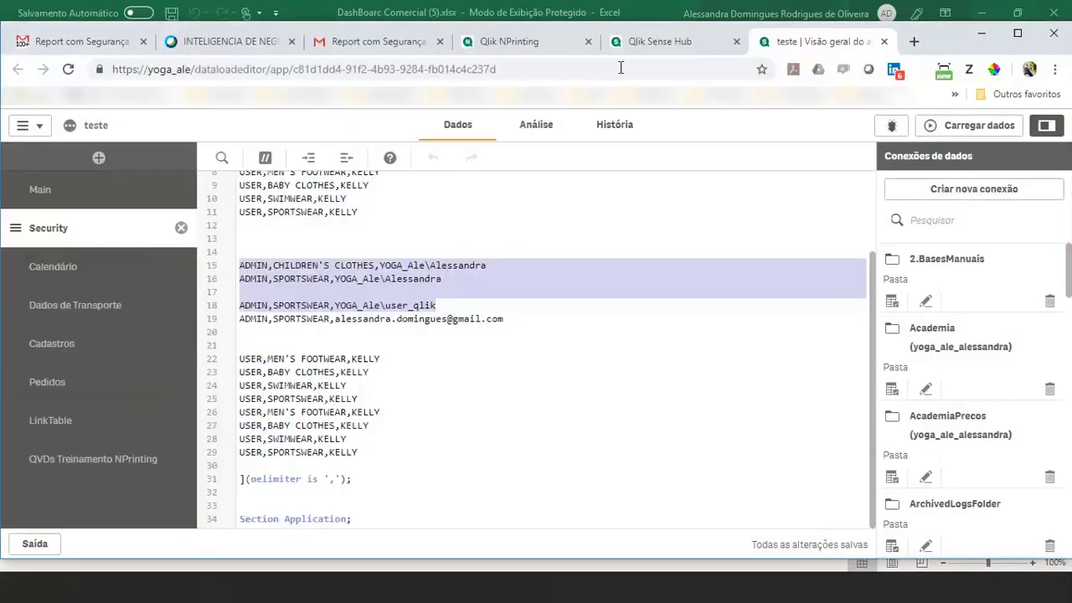
Step: In NPrinting, reopen the DashBoard Comercial connection and review its identity and the option applying user section access to reports
left_click(525, 46)
left_click(287, 128)
left_click(287, 186)
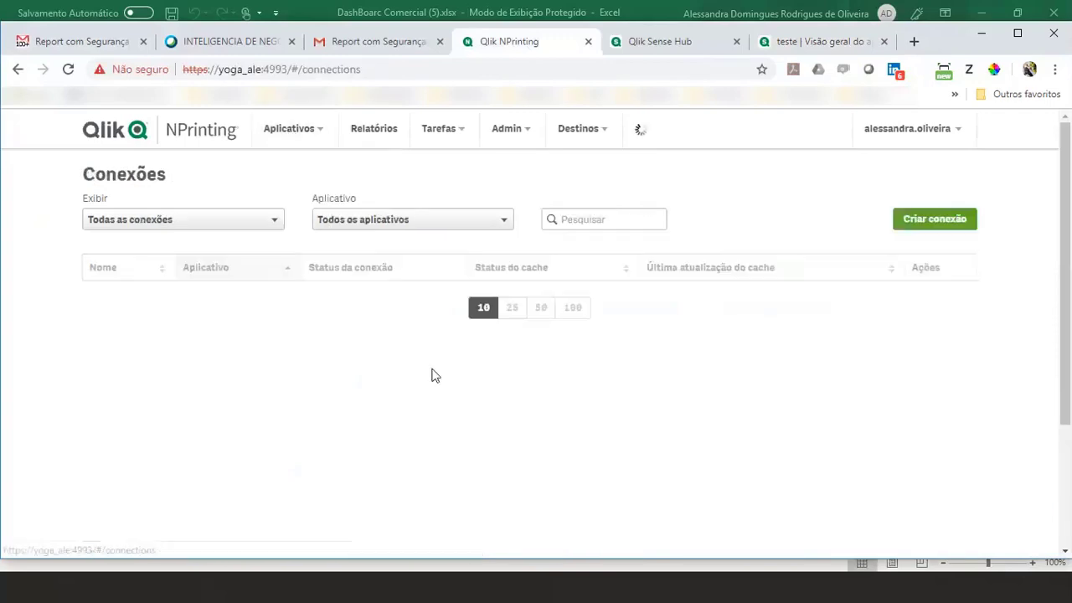
left_click(145, 313)
scroll(466, 314, "down", 2)
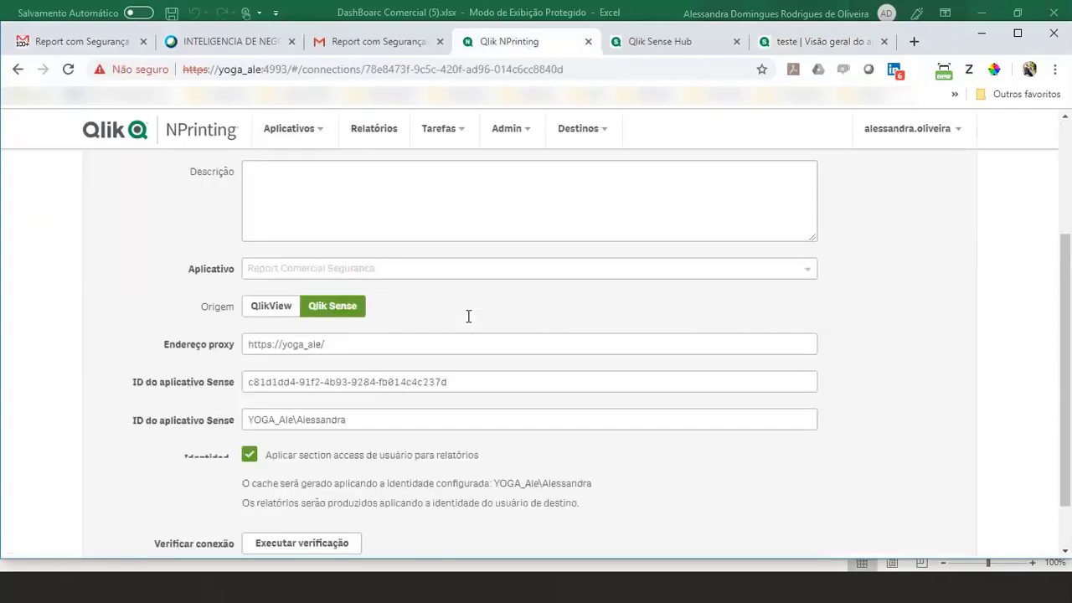
scroll(468, 316, "down", 1)
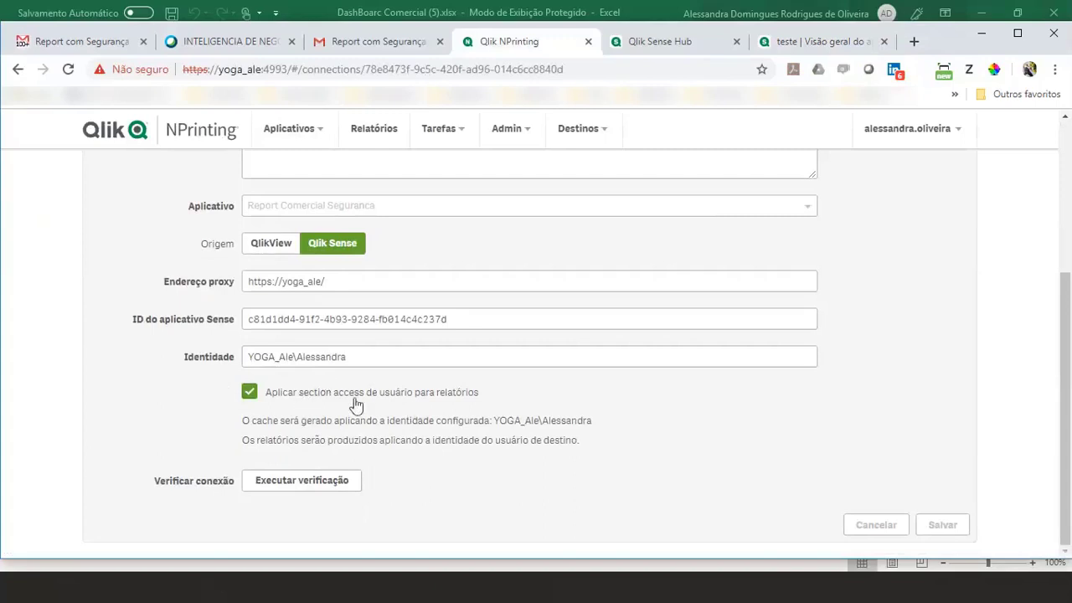
scroll(632, 270, "up", 3)
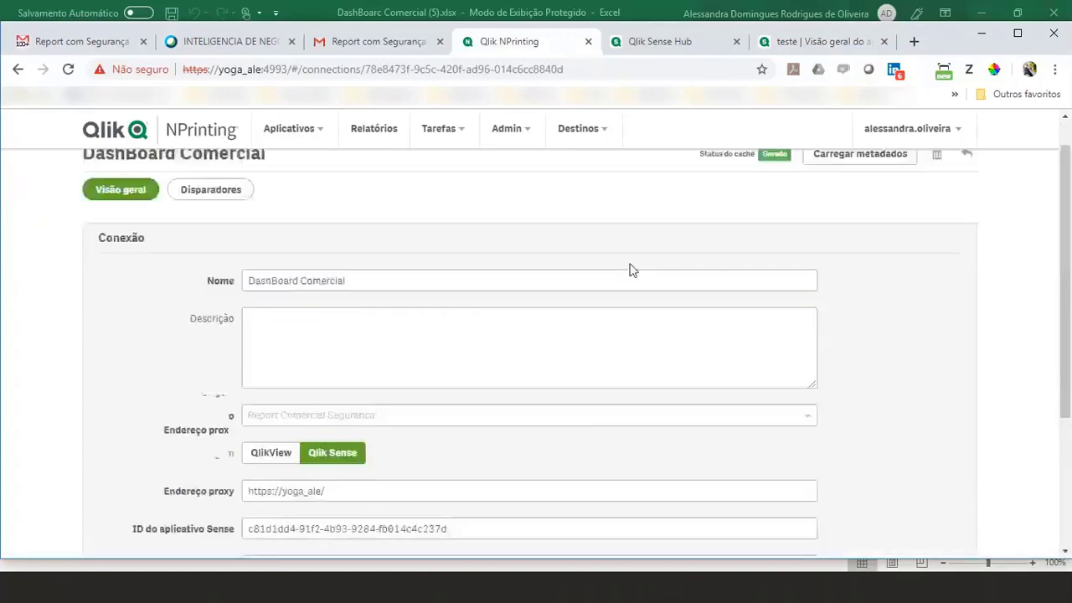
left_click(198, 588)
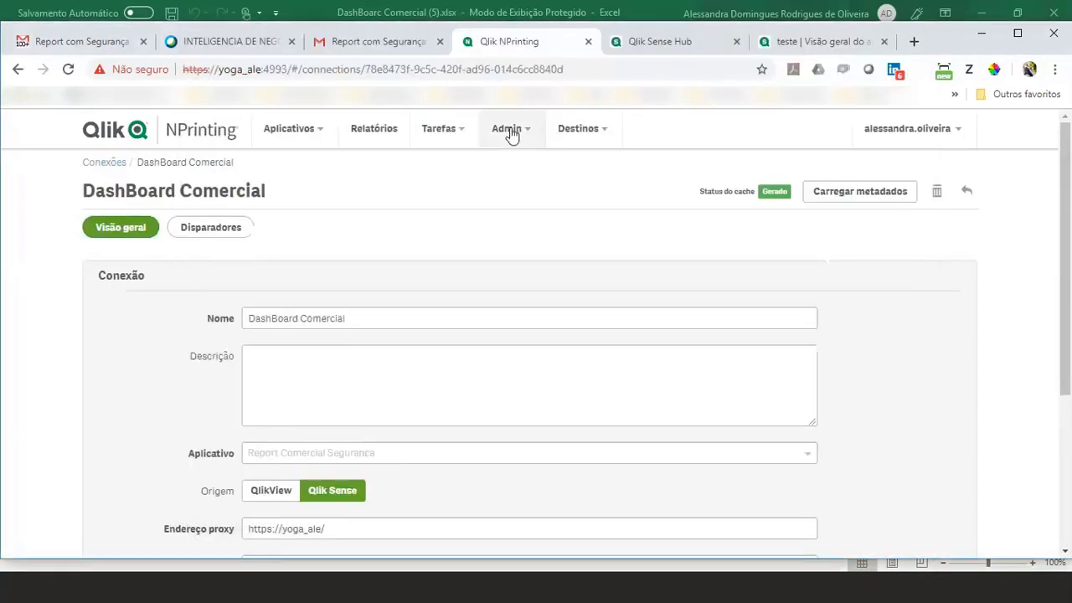
Step: Open the first NPrinting user's record and review its domain account and assigned roles
left_click(507, 128)
left_click(519, 165)
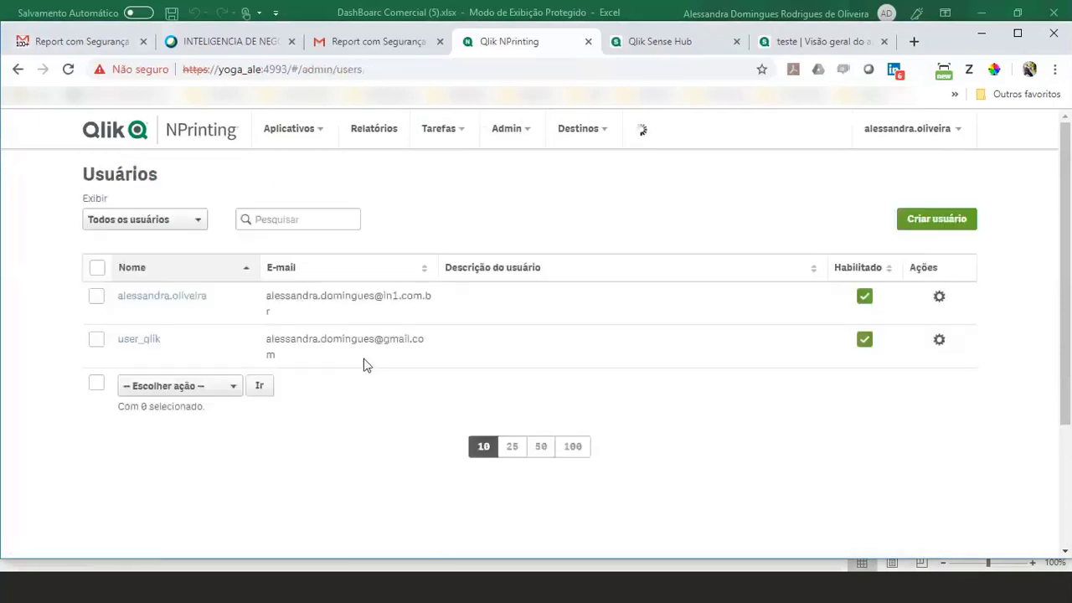
left_click(165, 299)
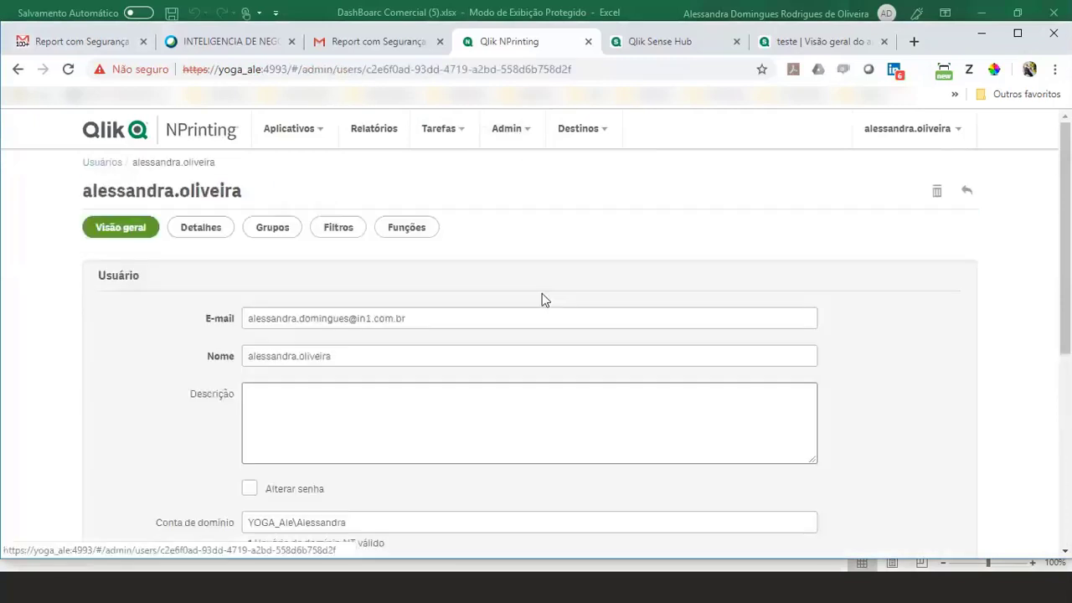
left_click(407, 228)
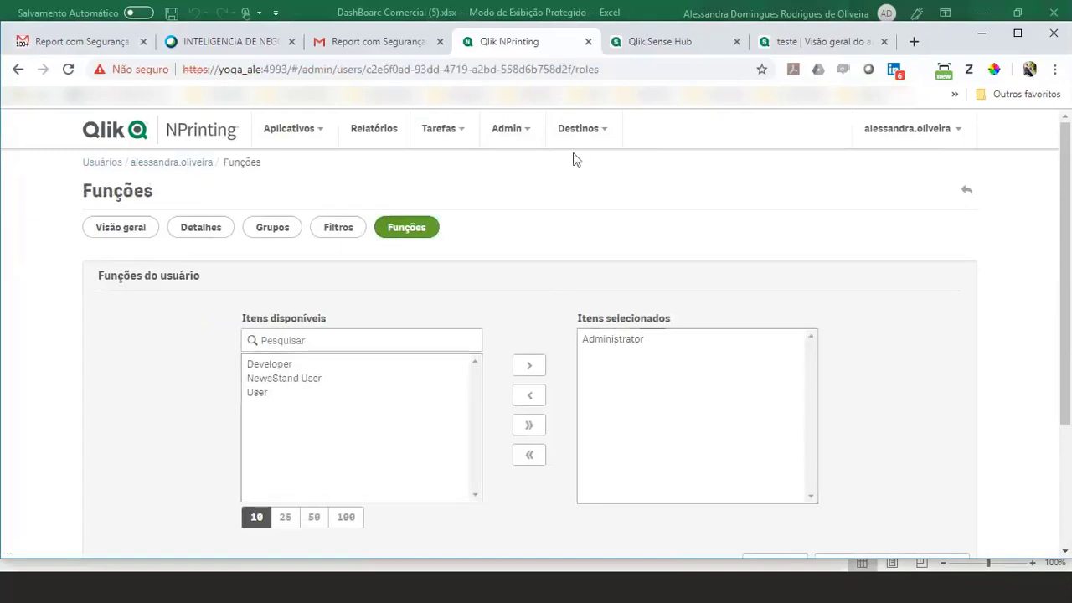
Step: Open the user_qlik user's record and review its e-mail and domain account
left_click(513, 130)
left_click(519, 160)
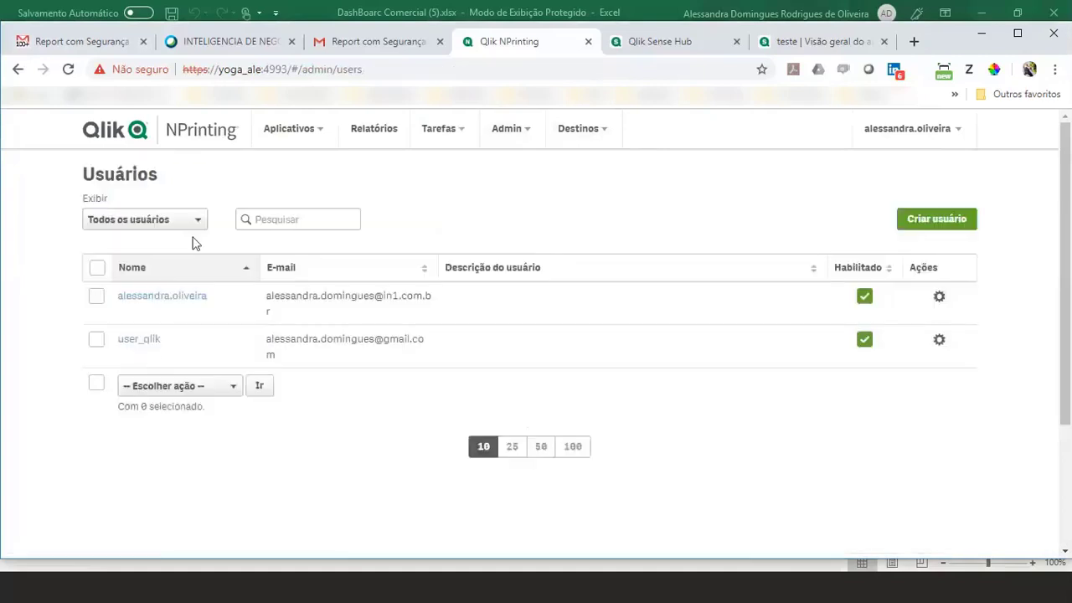
left_click(141, 340)
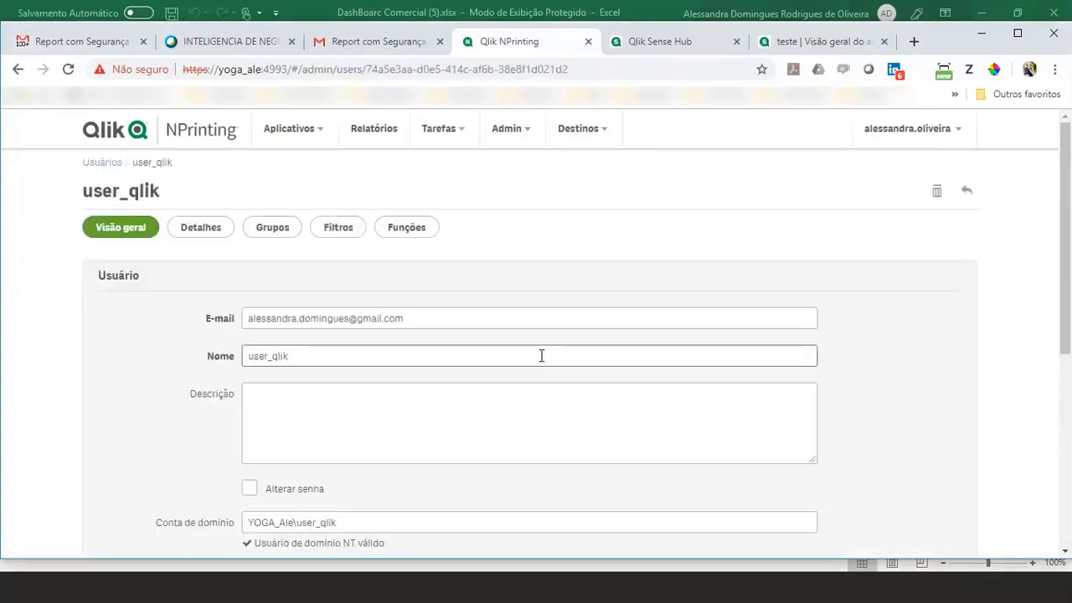
scroll(542, 356, "down", 2)
scroll(412, 353, "up", 2)
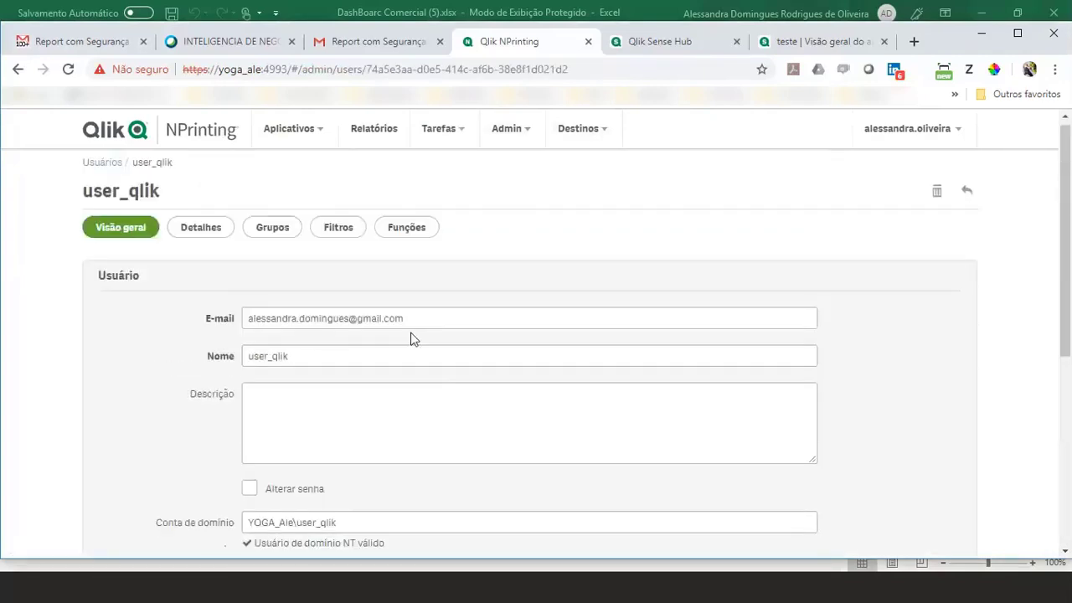
Step: Open the publish task Report Comercial com Segurança and review its overview settings
left_click(441, 132)
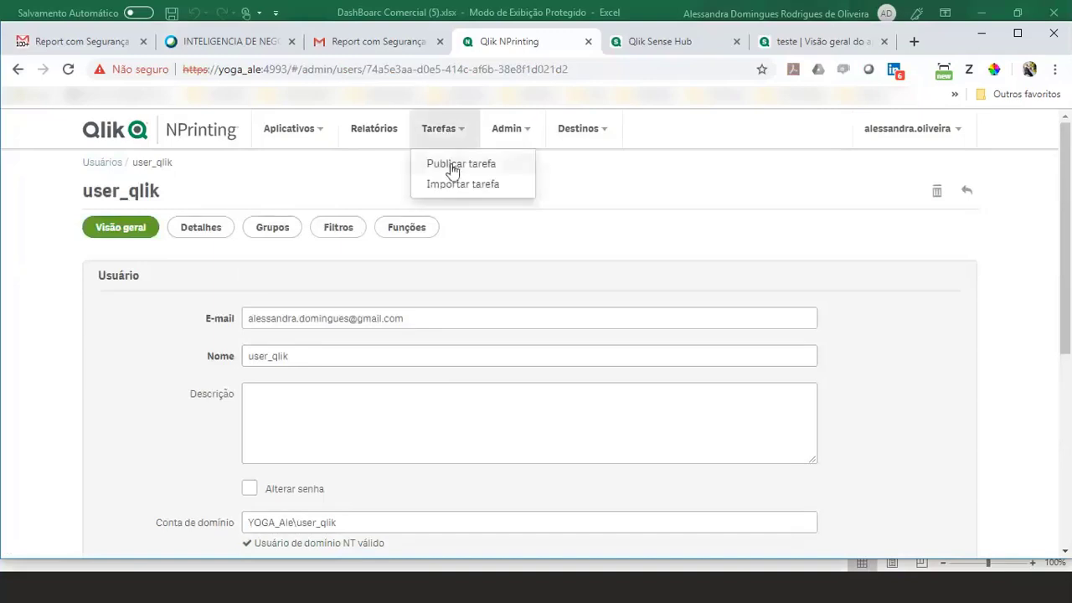
left_click(452, 165)
left_click(198, 307)
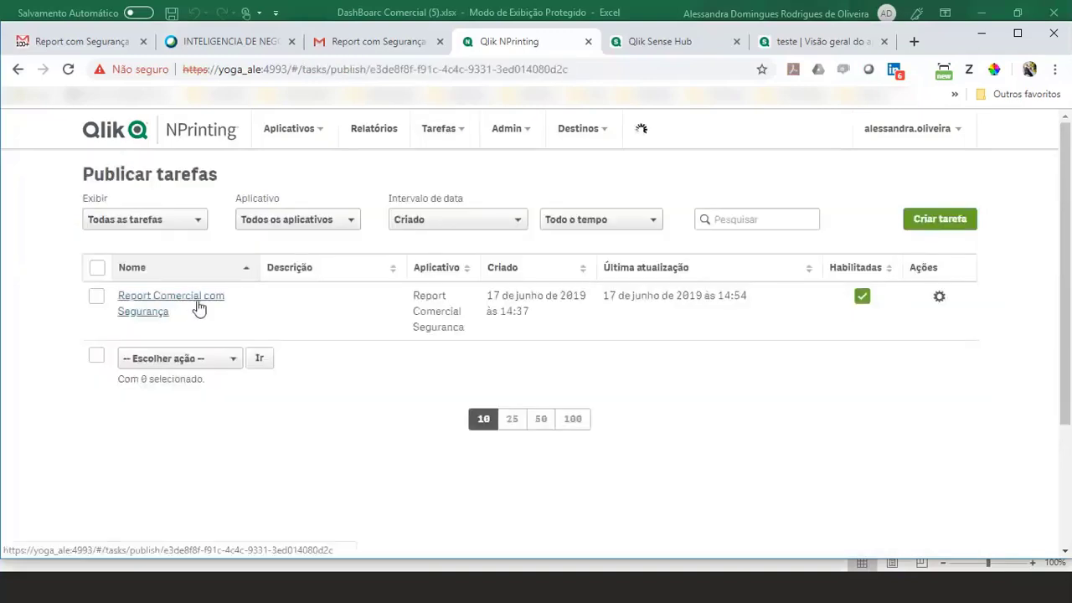
scroll(531, 292, "down", 3)
scroll(531, 289, "up", 3)
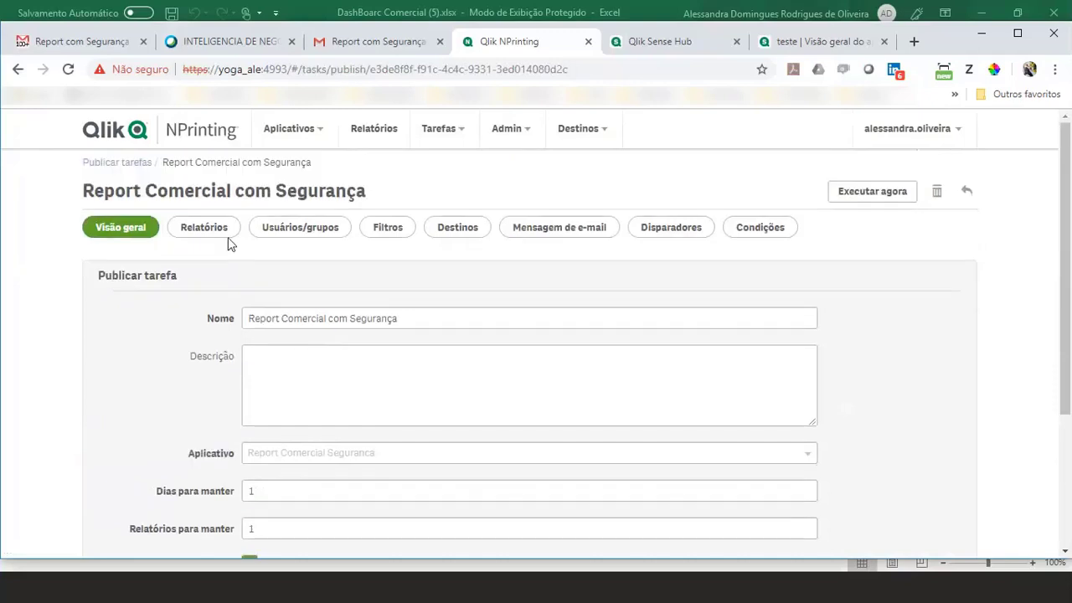
Step: Open the DashBoarc Comercial report entry in the publish task and review its output format and e-mail attachment settings
left_click(228, 237)
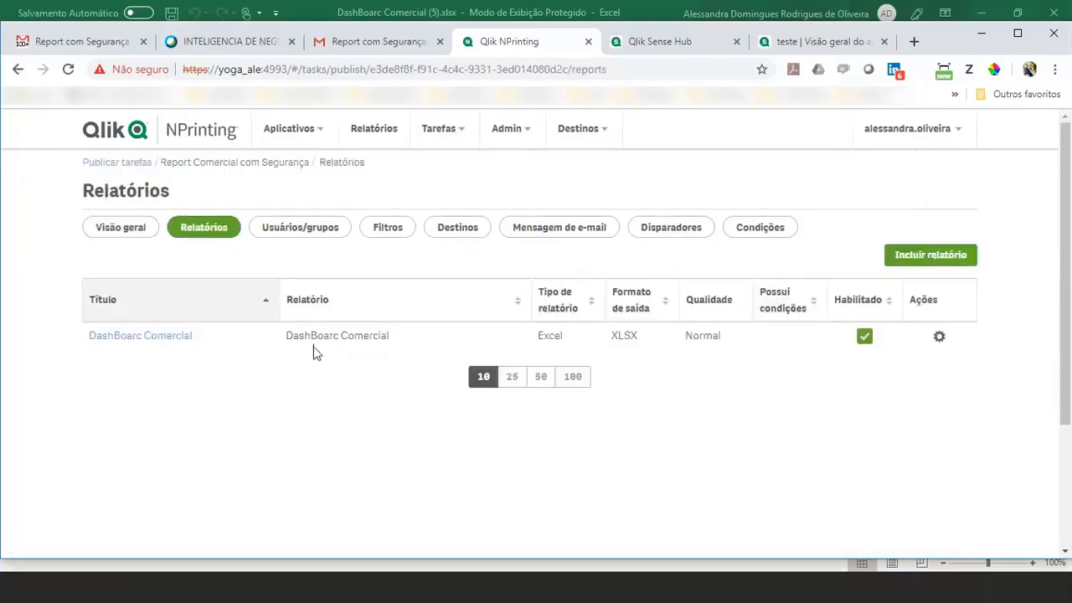
left_click(112, 337)
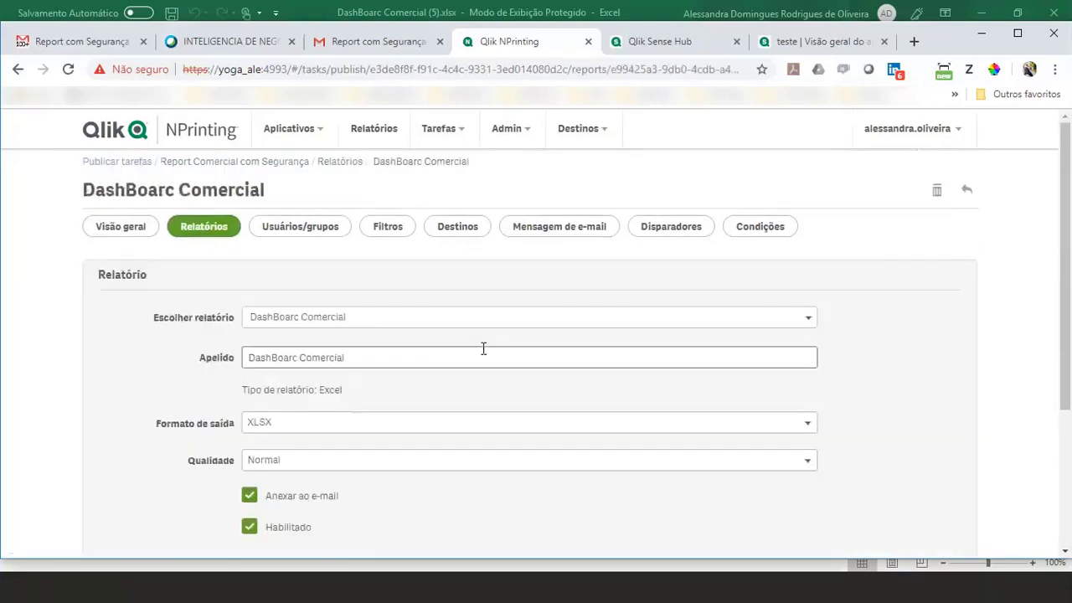
scroll(483, 348, "down", 1)
scroll(309, 421, "up", 1)
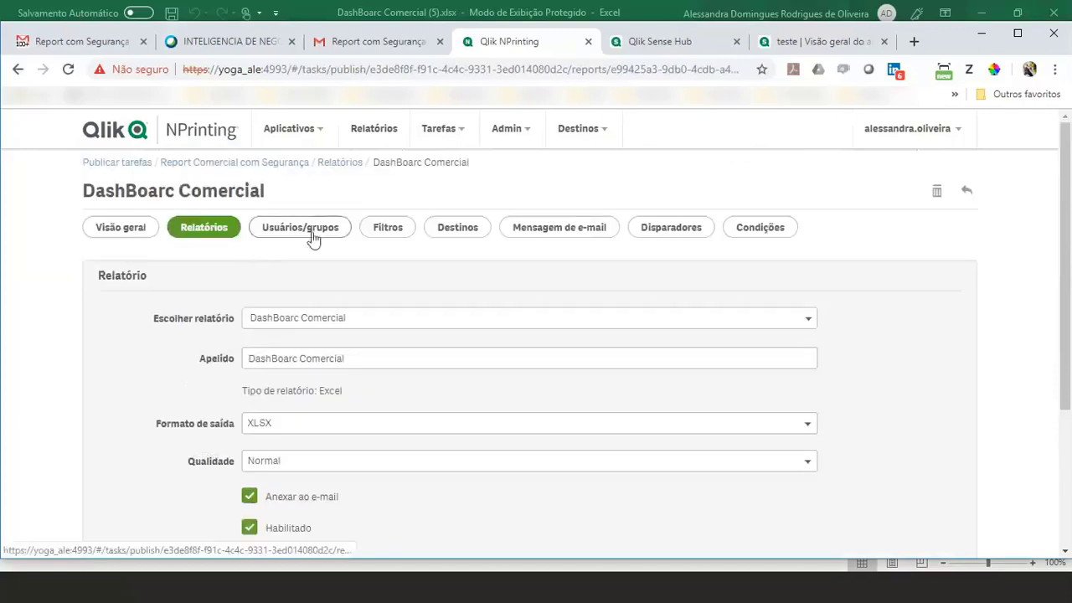
Step: Review the delivery destinations of the publish task's first recipient and the task's e-mail message settings
left_click(310, 235)
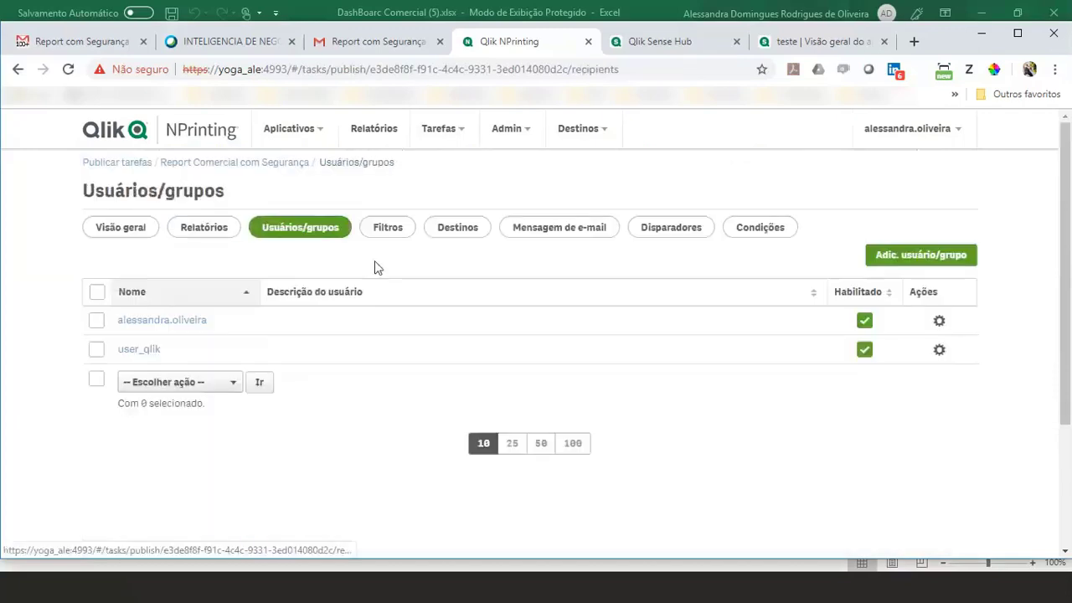
left_click(167, 325)
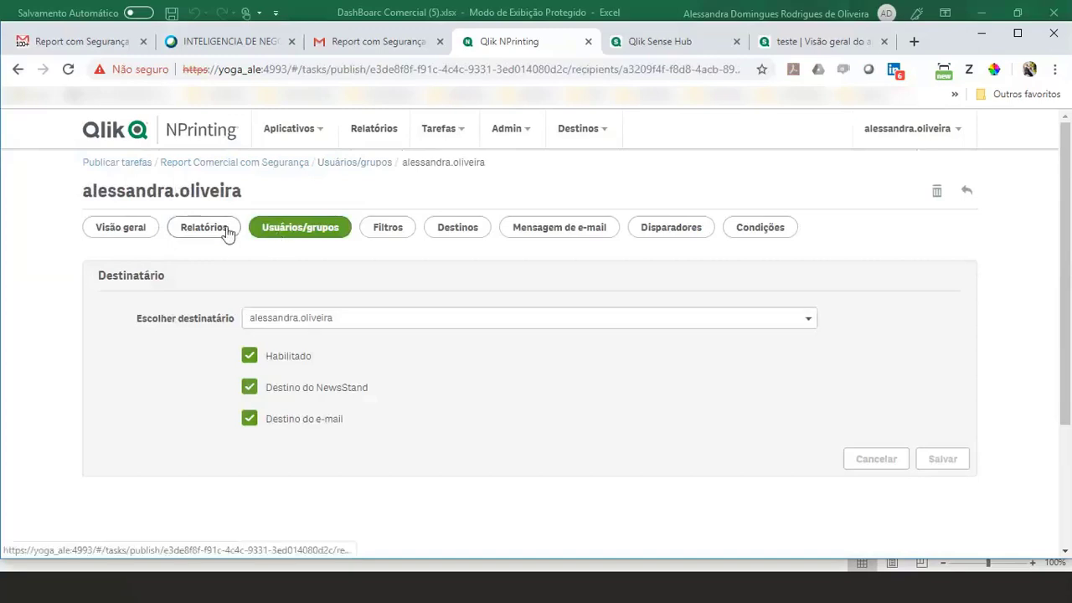
left_click(311, 233)
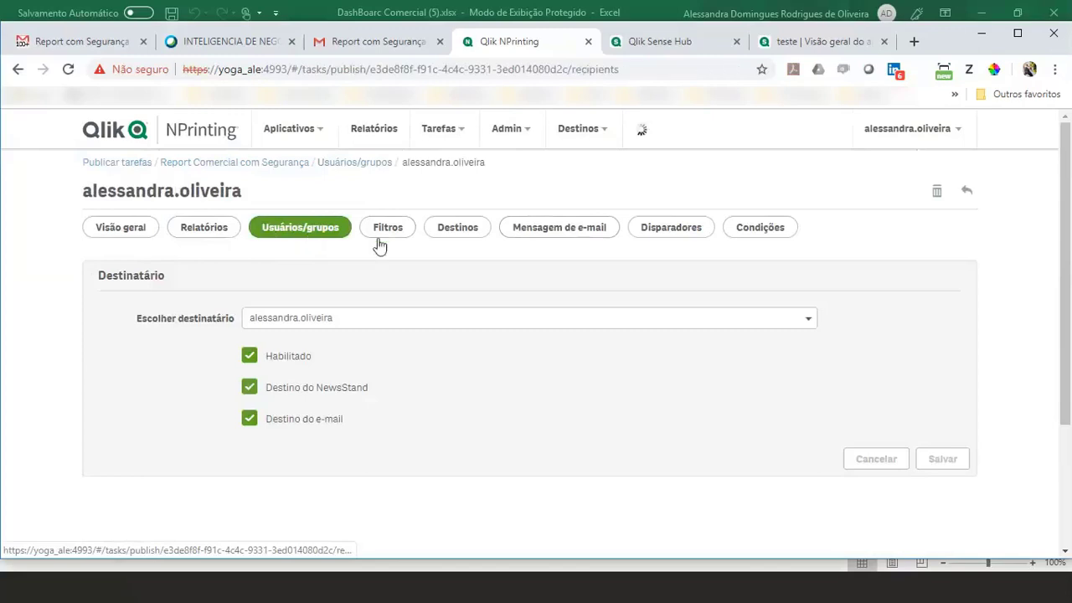
left_click(564, 228)
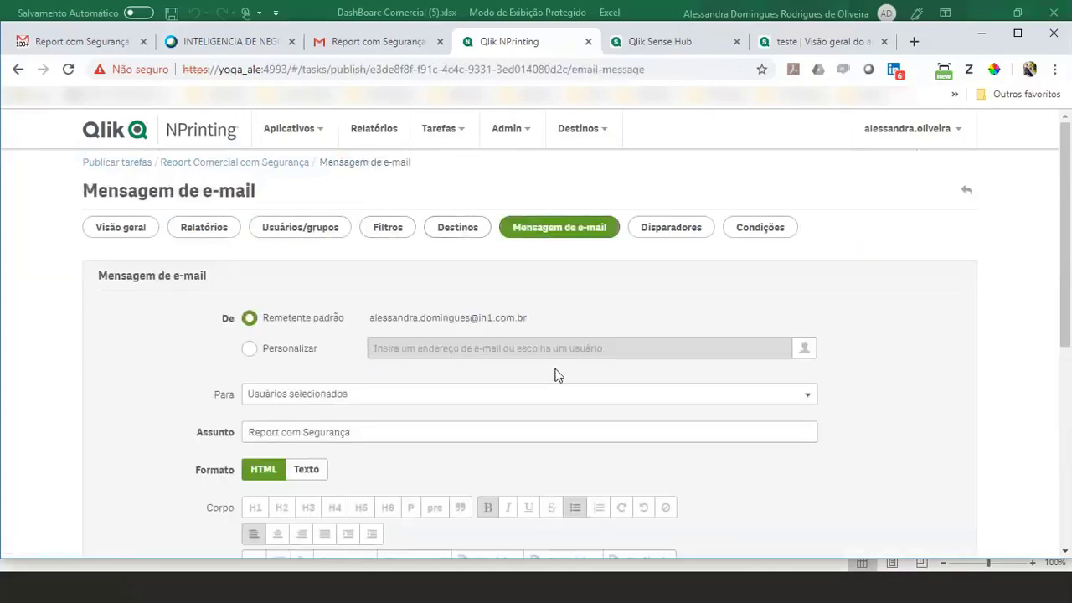
scroll(555, 374, "down", 2)
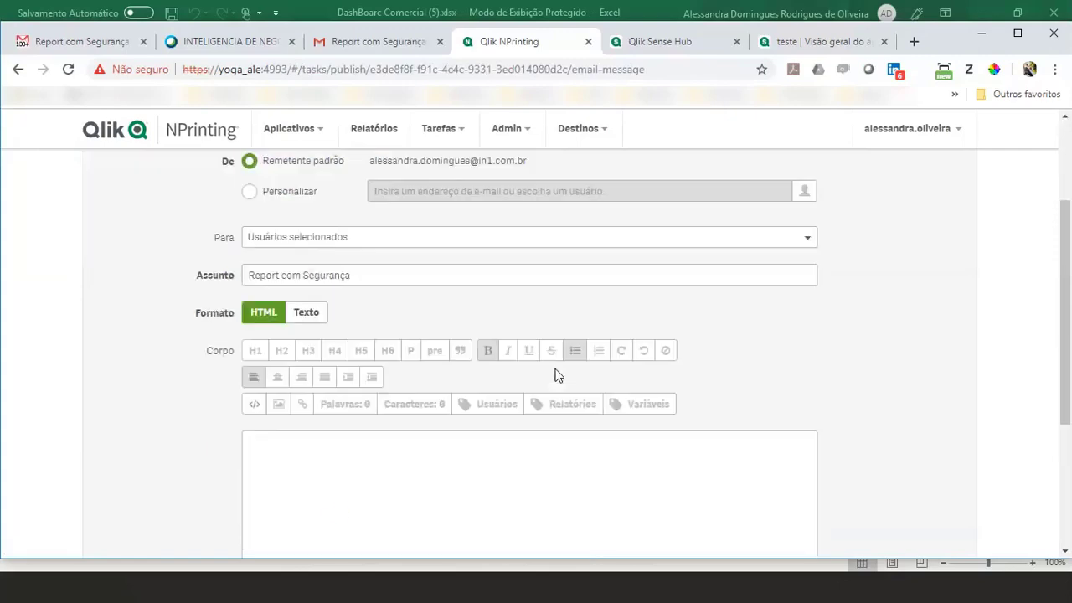
left_click(185, 600)
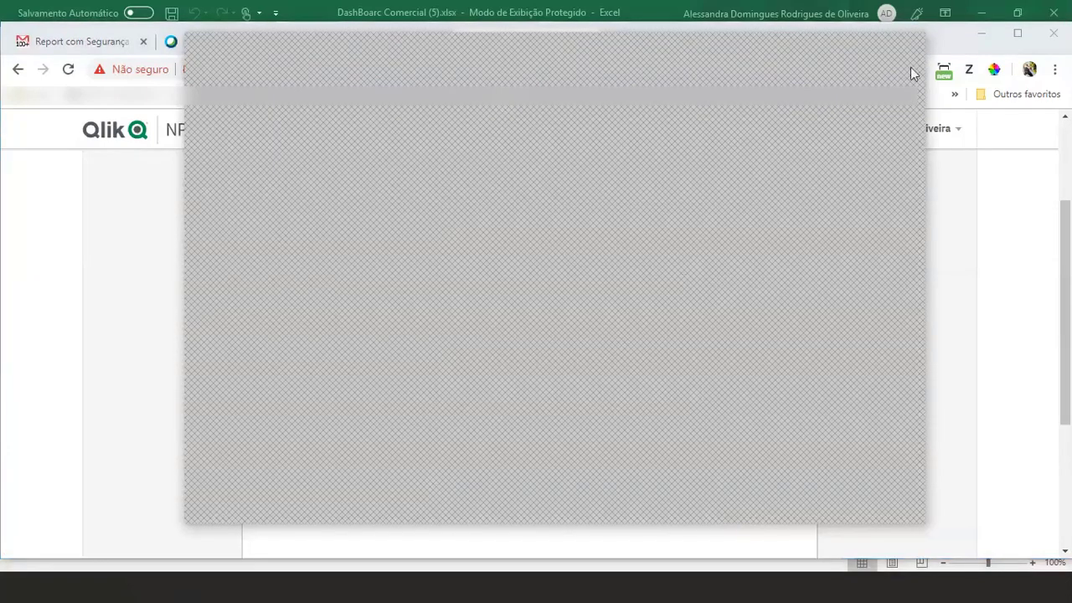
left_click_drag(926, 56, 890, 65)
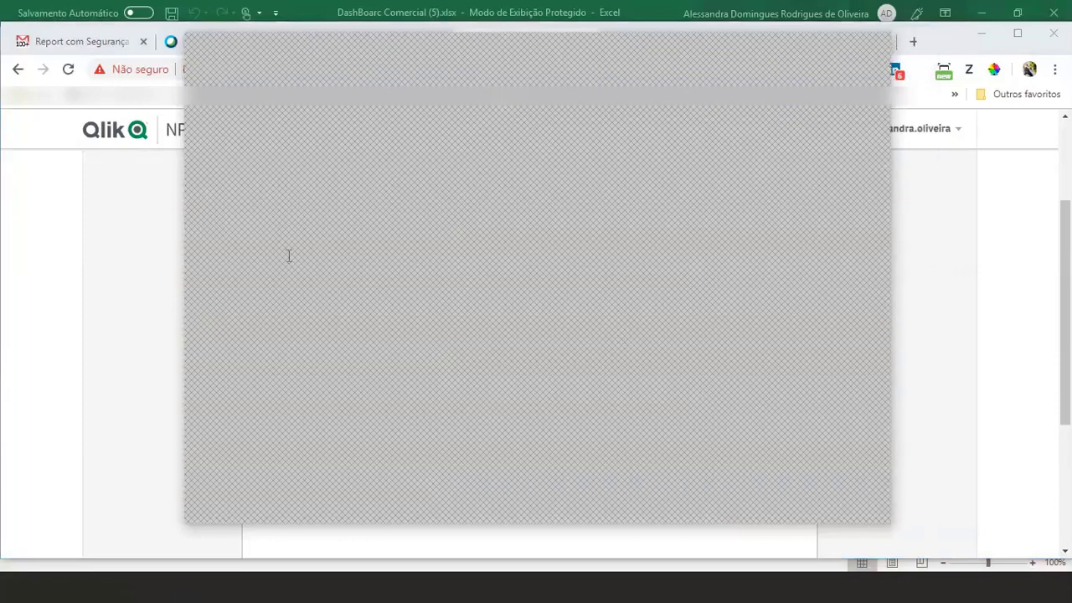